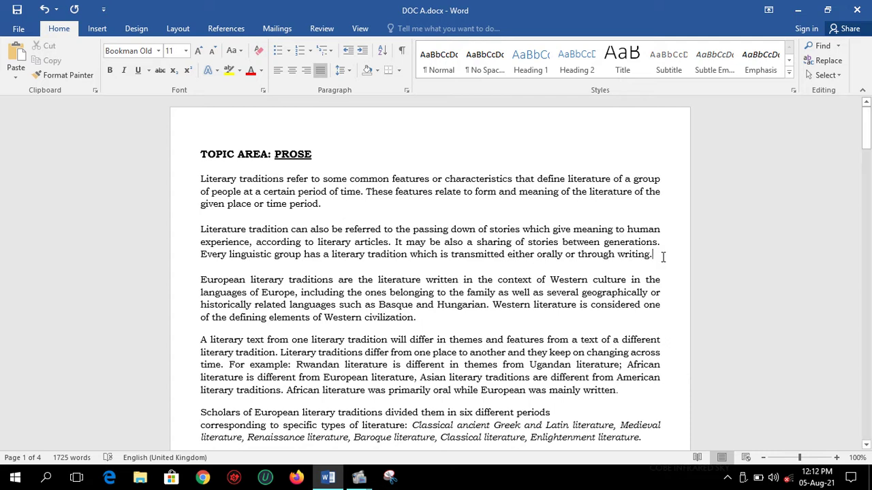
Step: Insert an empty paragraph after the paragraph ending 'orally or through writing.'
{"action": "key", "text": "Return"}
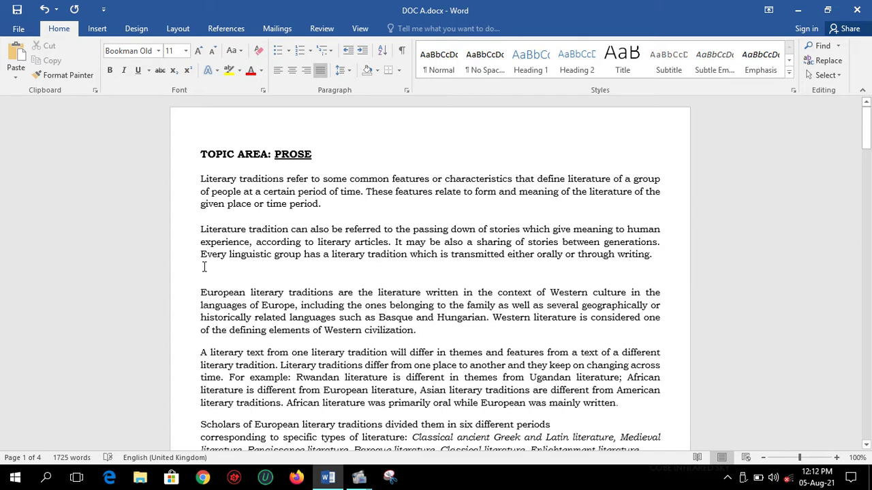
Step: Insert 684px-Flag-map_of_Rwanda.svg.png from the WINDOWS 10 (D:) drive onto the blank line
{"action": "left_click", "coordinate": [98, 30]}
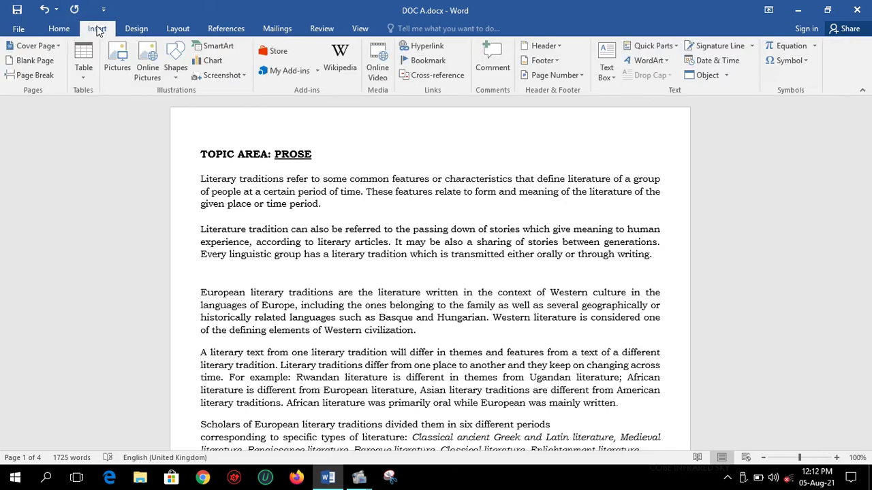
{"action": "left_click", "coordinate": [117, 72]}
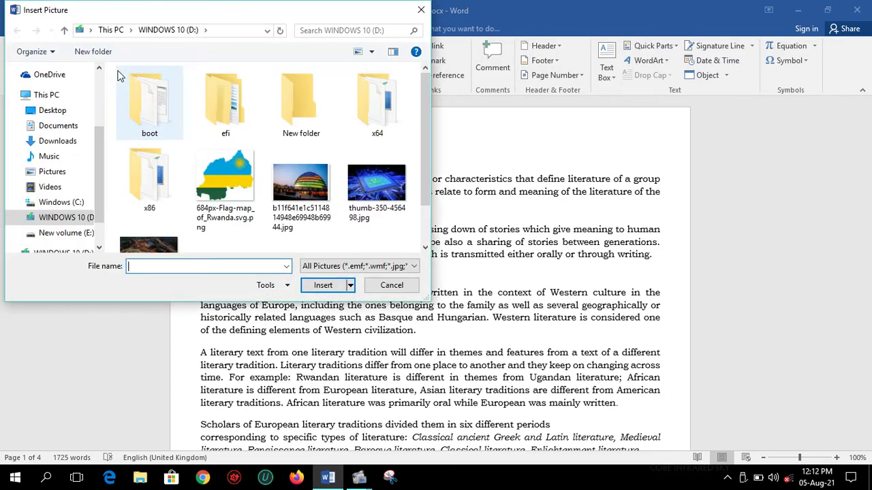
{"action": "left_click", "coordinate": [60, 194]}
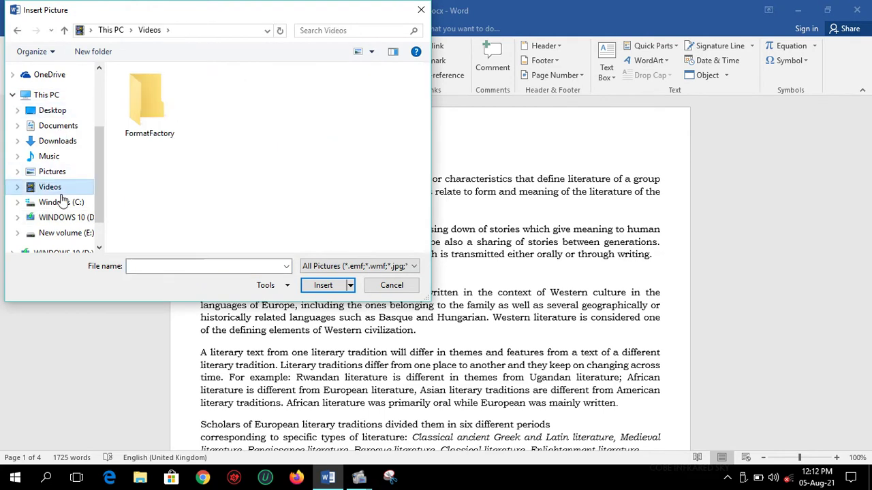
{"action": "left_click", "coordinate": [71, 143]}
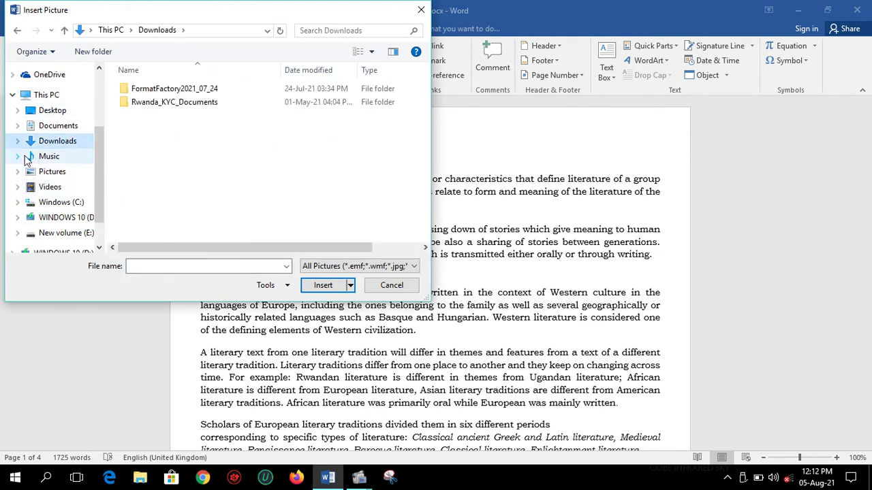
{"action": "left_click", "coordinate": [54, 112]}
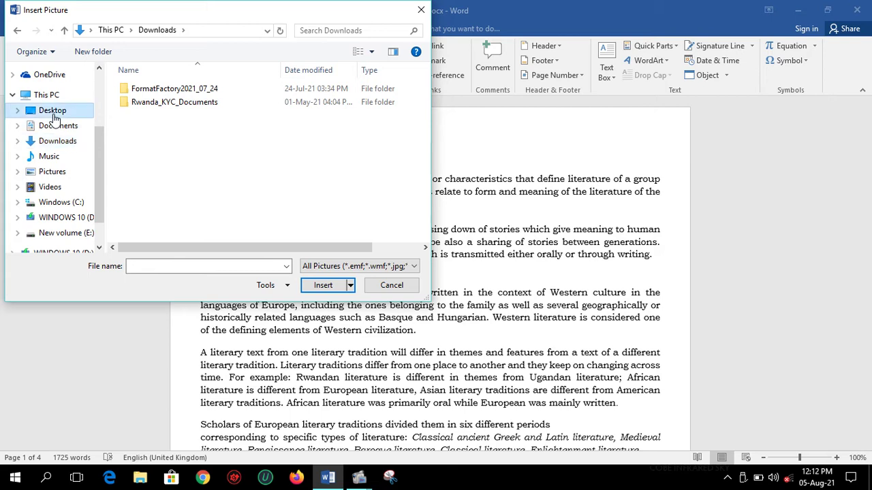
{"action": "left_click", "coordinate": [62, 140]}
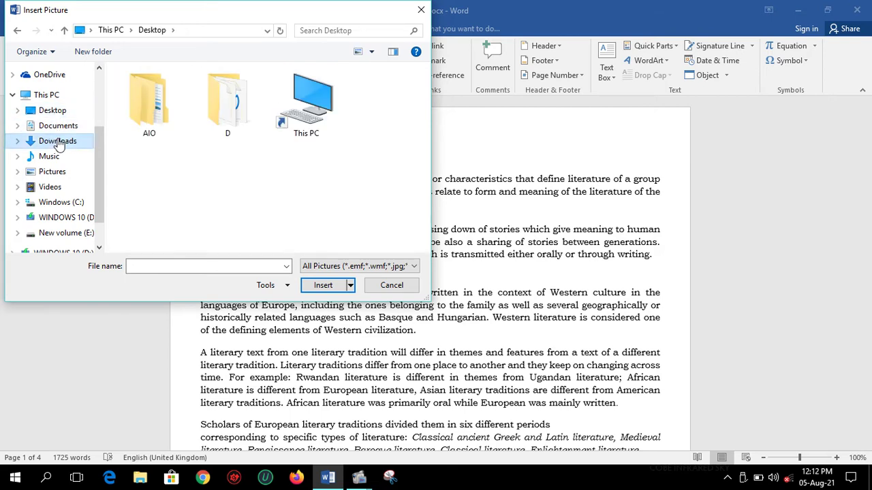
{"action": "left_click", "coordinate": [60, 175]}
{"action": "left_click", "coordinate": [67, 206]}
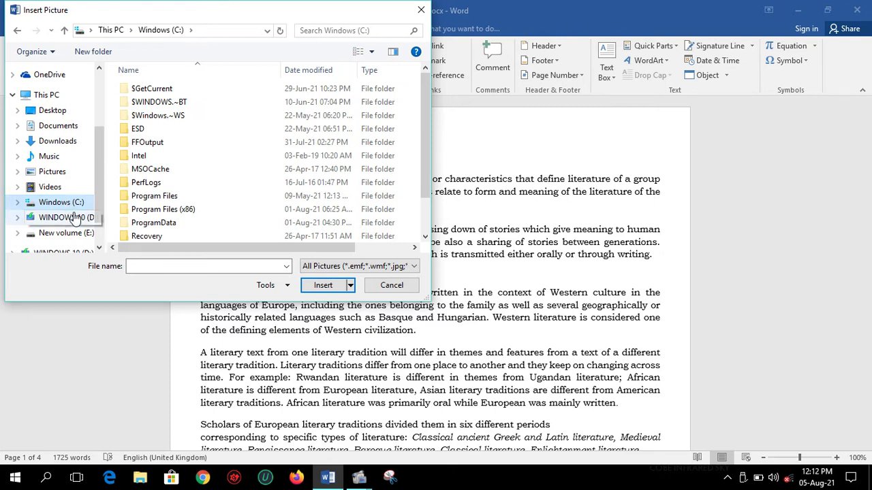
{"action": "left_click", "coordinate": [55, 218]}
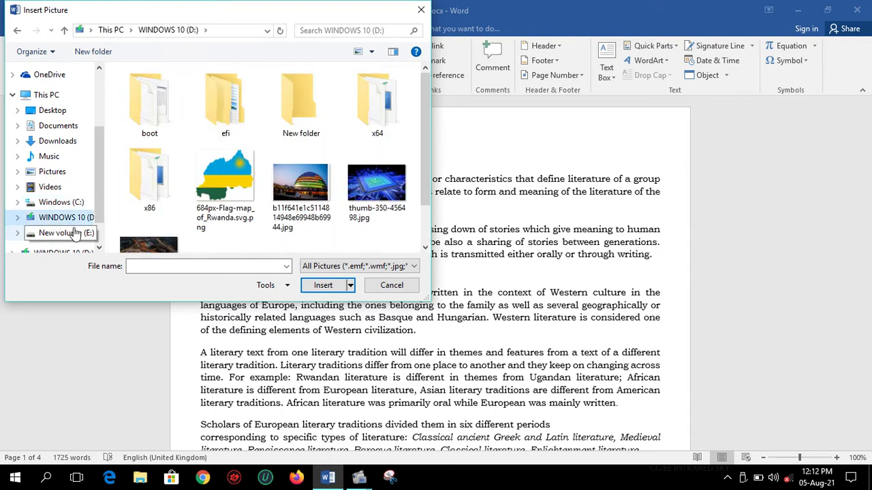
{"action": "left_click", "coordinate": [98, 250]}
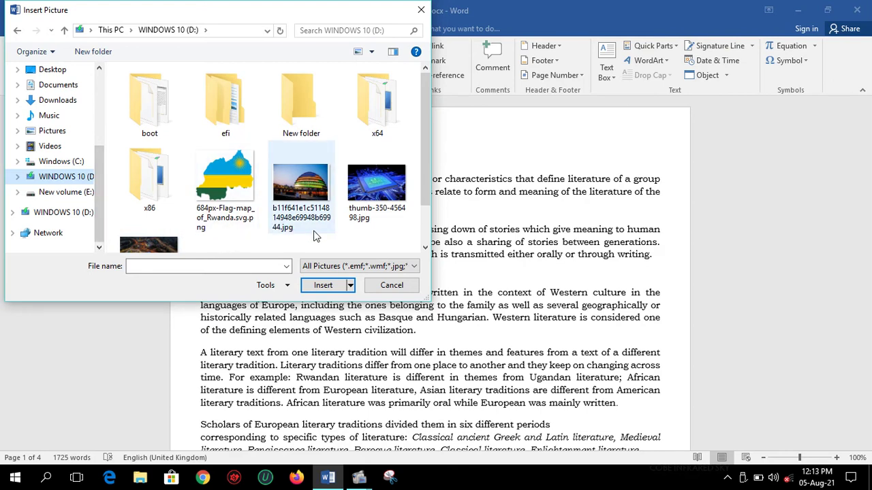
{"action": "left_click", "coordinate": [227, 216]}
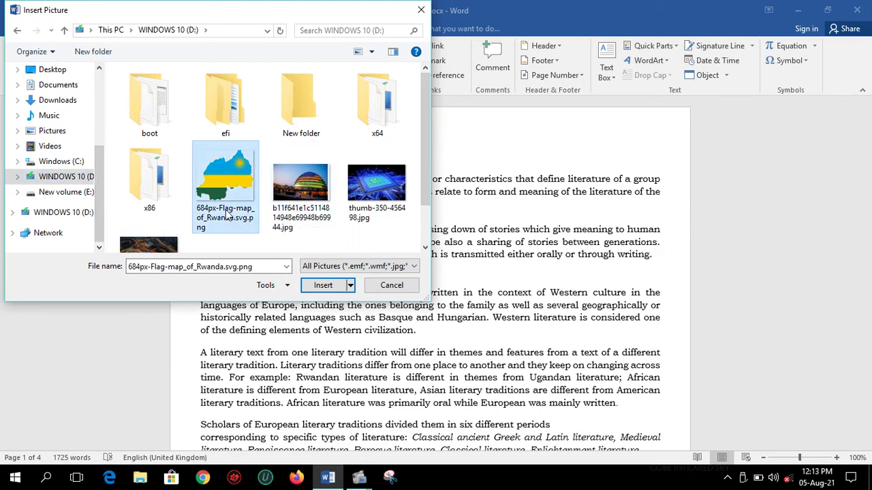
{"action": "left_click", "coordinate": [322, 286]}
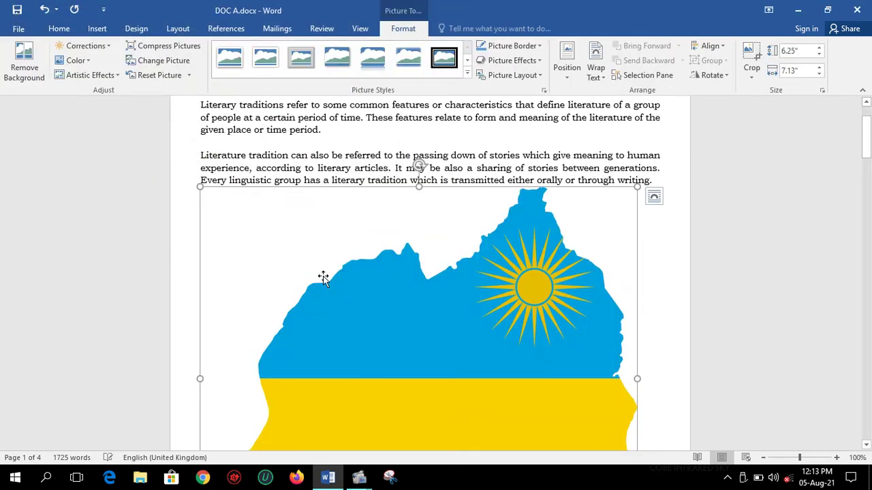
Step: Shrink the Rwanda flag map proportionally from 6.25" x 7.13" to 4.61" high by 5.25" wide
{"action": "mouse_move", "coordinate": [866, 140]}
{"action": "left_mouse_down"}
{"action": "mouse_move", "coordinate": [868, 178]}
{"action": "mouse_move", "coordinate": [867, 145]}
{"action": "left_mouse_up"}
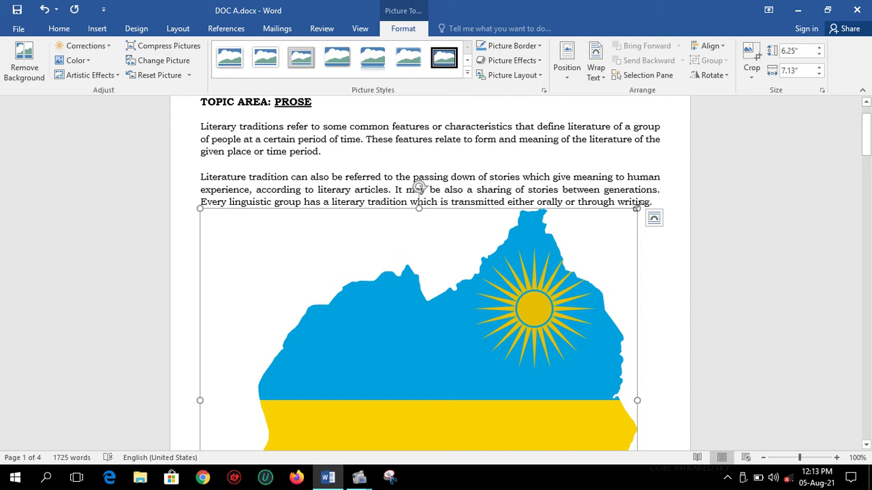
{"action": "mouse_move", "coordinate": [637, 207]}
{"action": "left_mouse_down"}
{"action": "mouse_move", "coordinate": [607, 231]}
{"action": "mouse_move", "coordinate": [536, 235]}
{"action": "left_mouse_up"}
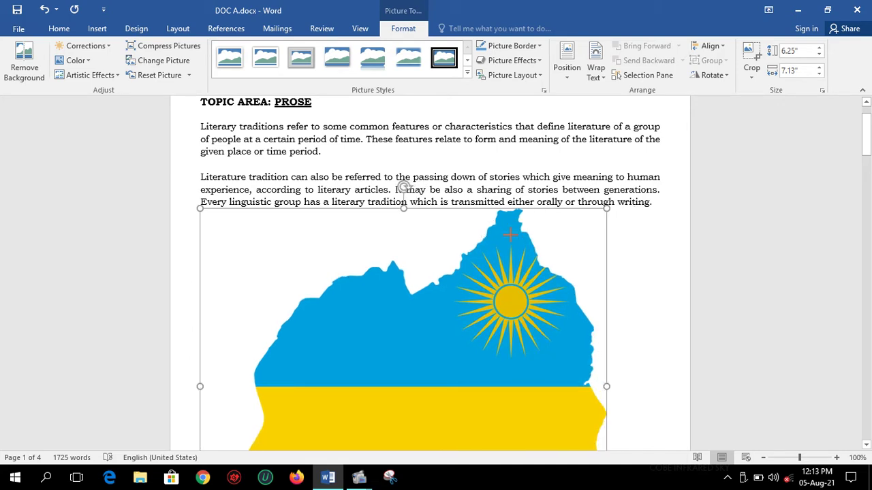
{"action": "scroll", "coordinate": [604, 197], "scroll_direction": "down", "scroll_amount": 3}
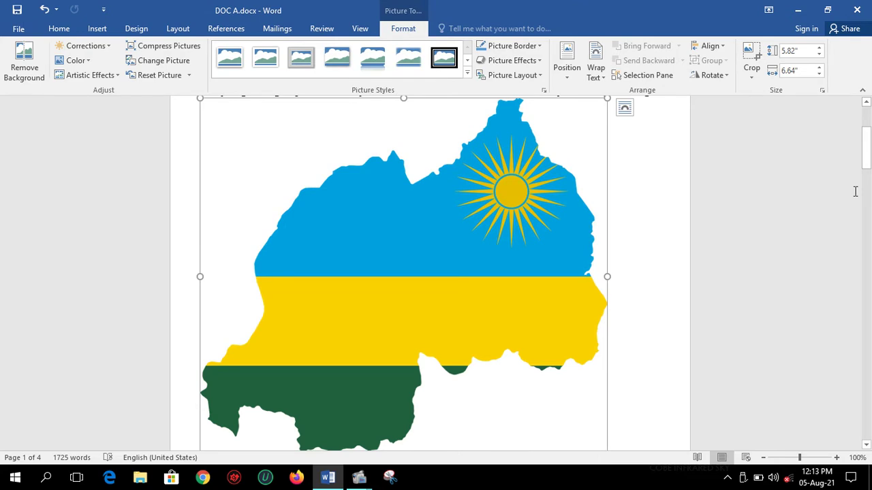
{"action": "scroll", "coordinate": [622, 198], "scroll_direction": "up", "scroll_amount": 3}
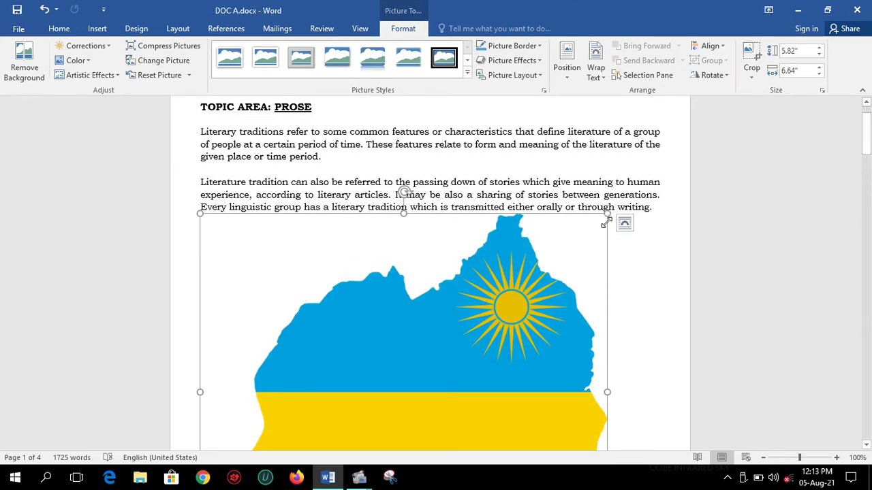
{"action": "mouse_move", "coordinate": [605, 214]}
{"action": "left_mouse_down"}
{"action": "mouse_move", "coordinate": [562, 300]}
{"action": "mouse_move", "coordinate": [522, 321]}
{"action": "left_mouse_up"}
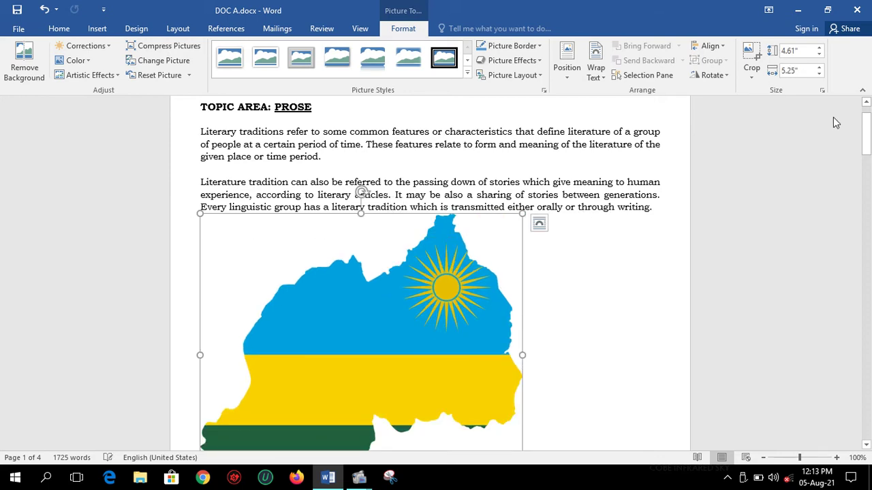
{"action": "left_click", "coordinate": [866, 142]}
Step: Widen and heighten the flag map to 5.25" by 6.38" so it spans the text width
{"action": "left_click_drag", "start_coordinate": [866, 142], "coordinate": [867, 156]}
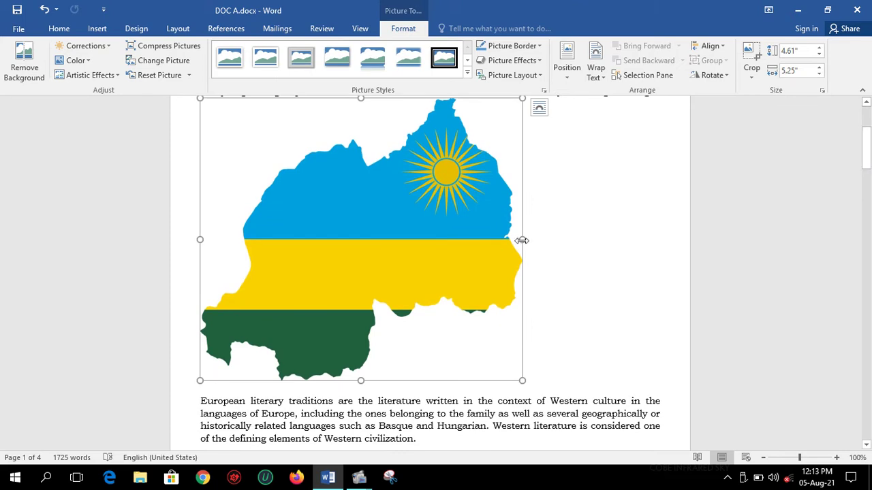
{"action": "mouse_move", "coordinate": [521, 240]}
{"action": "left_mouse_down"}
{"action": "mouse_move", "coordinate": [611, 237]}
{"action": "mouse_move", "coordinate": [594, 239]}
{"action": "left_mouse_up"}
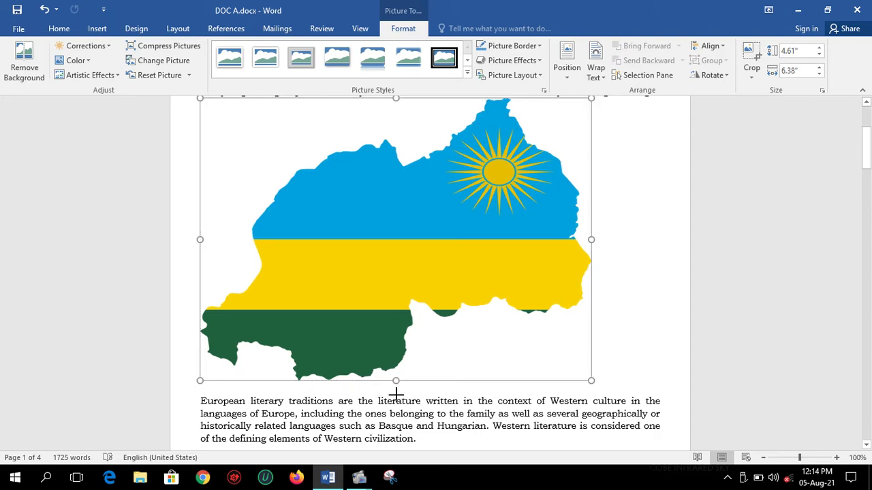
{"action": "mouse_move", "coordinate": [396, 393]}
{"action": "left_mouse_down"}
{"action": "mouse_move", "coordinate": [402, 433]}
{"action": "mouse_move", "coordinate": [400, 399]}
{"action": "mouse_move", "coordinate": [399, 419]}
{"action": "left_mouse_up"}
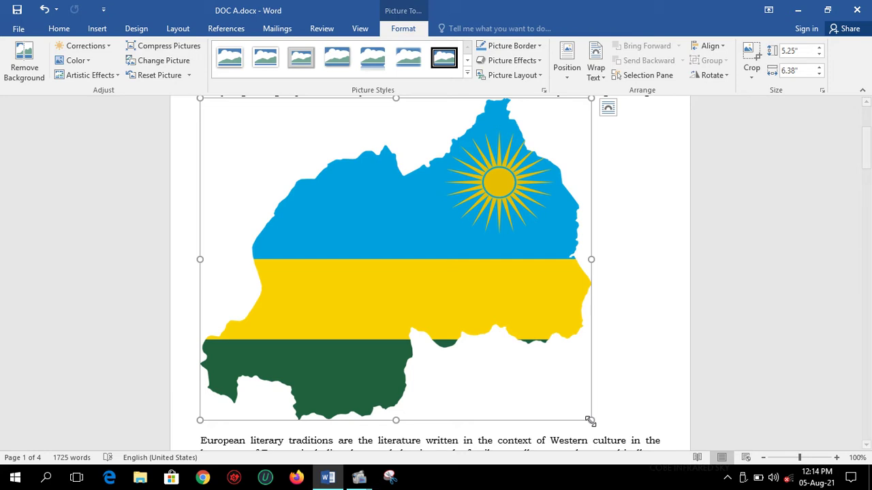
{"action": "left_click", "coordinate": [669, 401]}
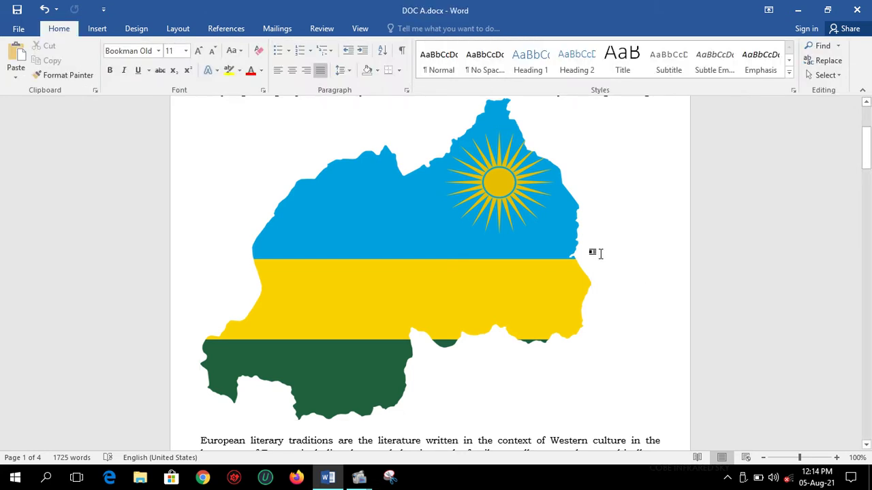
Step: Narrow the flag map slightly so its right edge sits just inside the text margin
{"action": "left_click", "coordinate": [555, 253]}
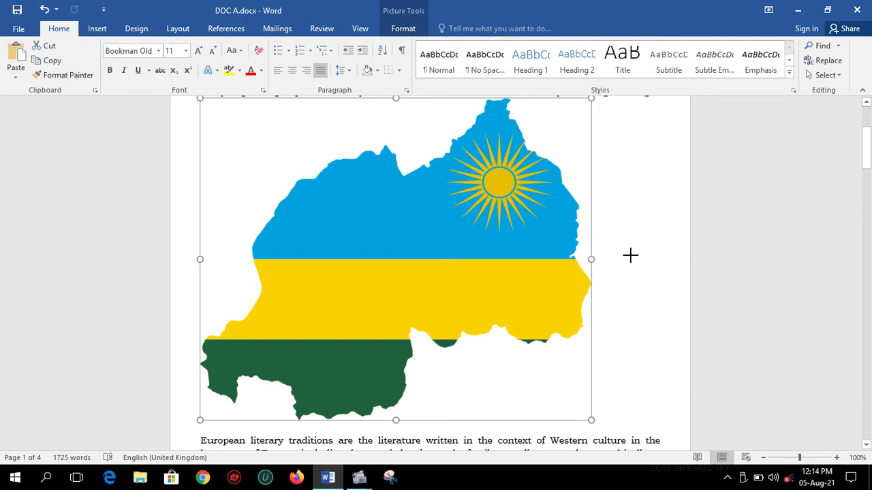
{"action": "left_click_drag", "start_coordinate": [630, 256], "coordinate": [586, 260]}
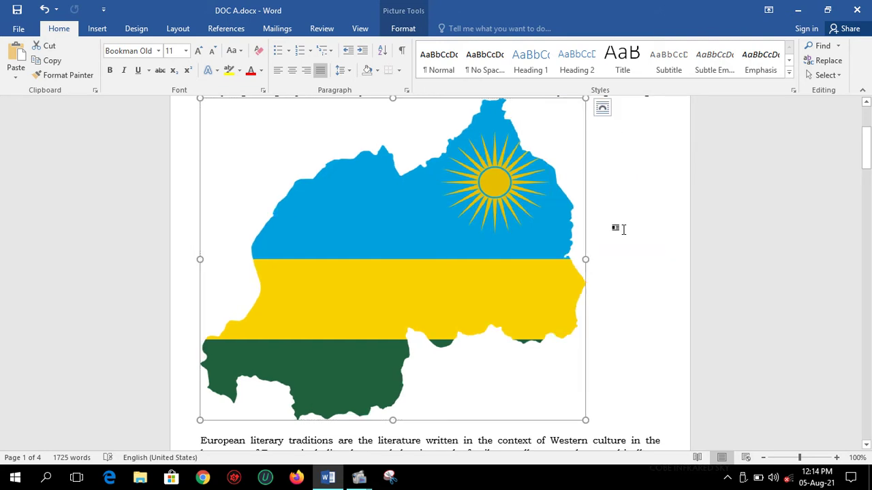
{"action": "mouse_move", "coordinate": [868, 150]}
{"action": "left_mouse_down"}
{"action": "mouse_move", "coordinate": [868, 129]}
{"action": "mouse_move", "coordinate": [869, 176]}
{"action": "left_mouse_up"}
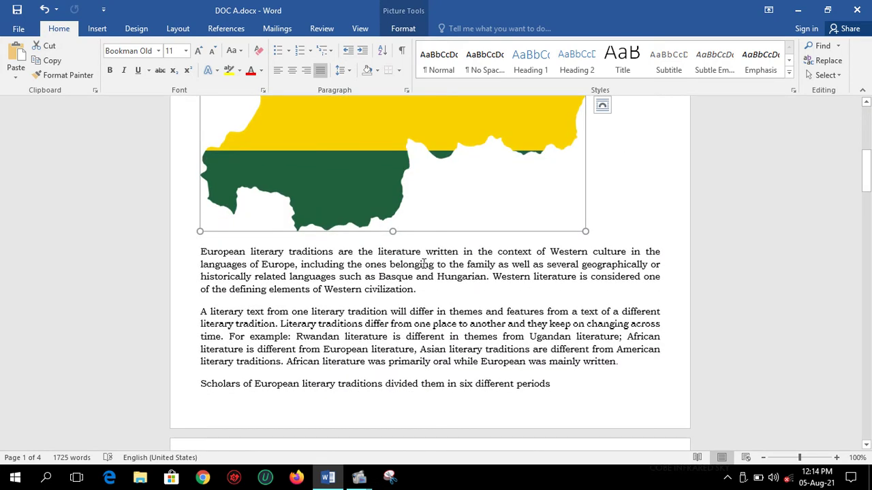
{"action": "left_click", "coordinate": [421, 291]}
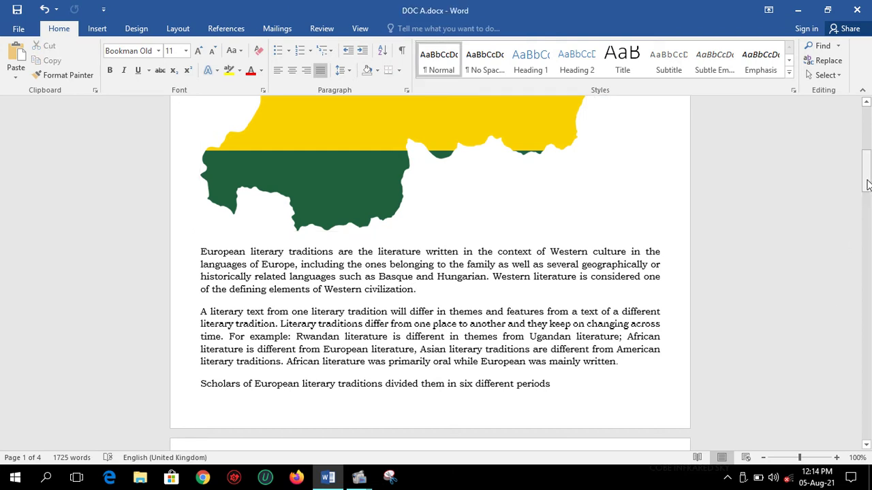
{"action": "left_click_drag", "start_coordinate": [866, 192], "coordinate": [867, 213]}
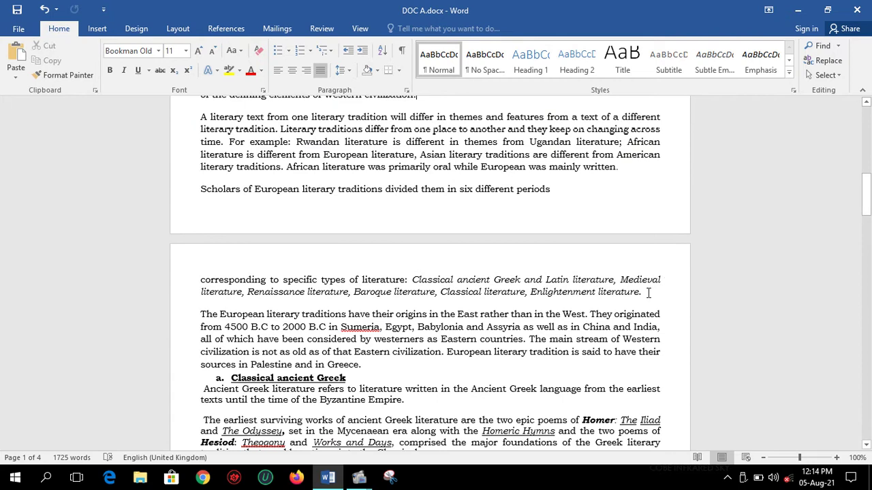
Step: Add a blank paragraph after 'Enlightenment literature.' and insert both the dome photo and the Web-Slider aerial photo
{"action": "key", "text": "Return"}
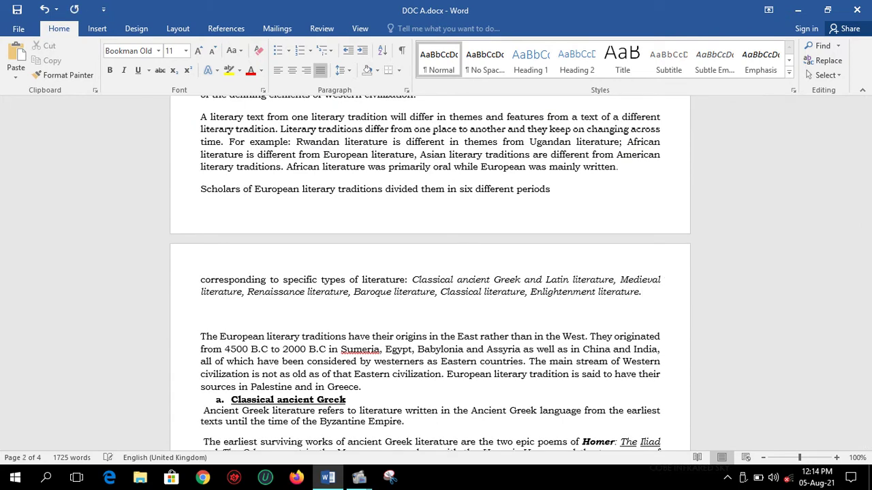
{"action": "left_click", "coordinate": [97, 30]}
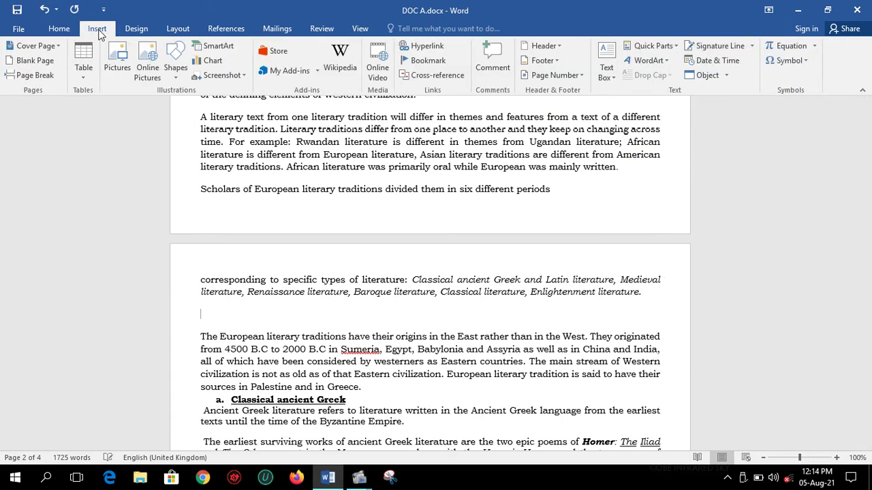
{"action": "left_click", "coordinate": [116, 65]}
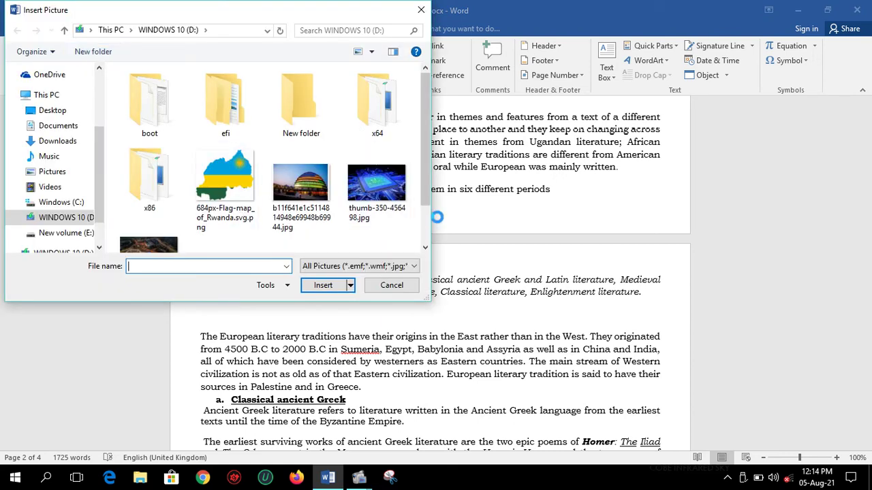
{"action": "scroll", "coordinate": [327, 197], "scroll_direction": "down", "scroll_amount": 1}
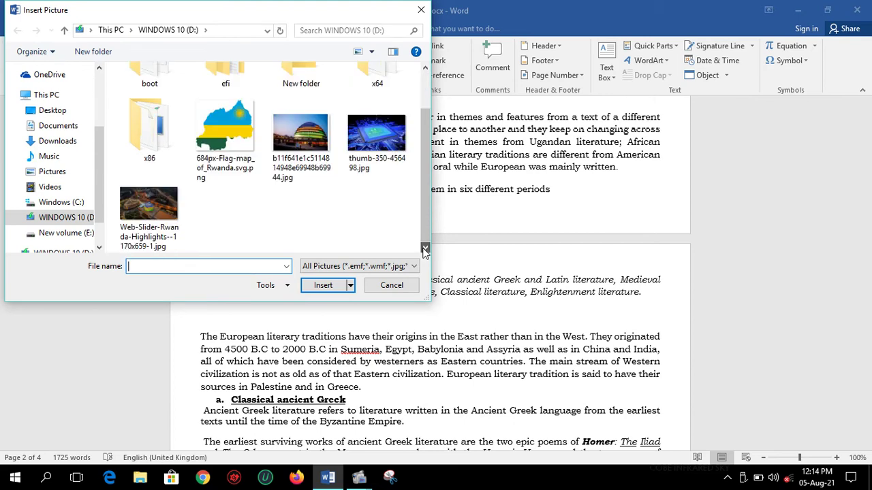
{"action": "left_click", "coordinate": [275, 173]}
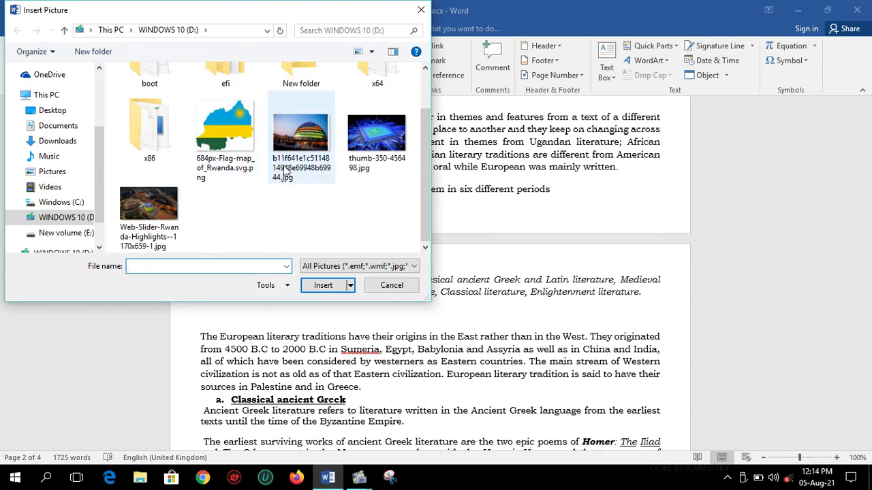
{"action": "left_click", "coordinate": [162, 208], "text": "ctrl"}
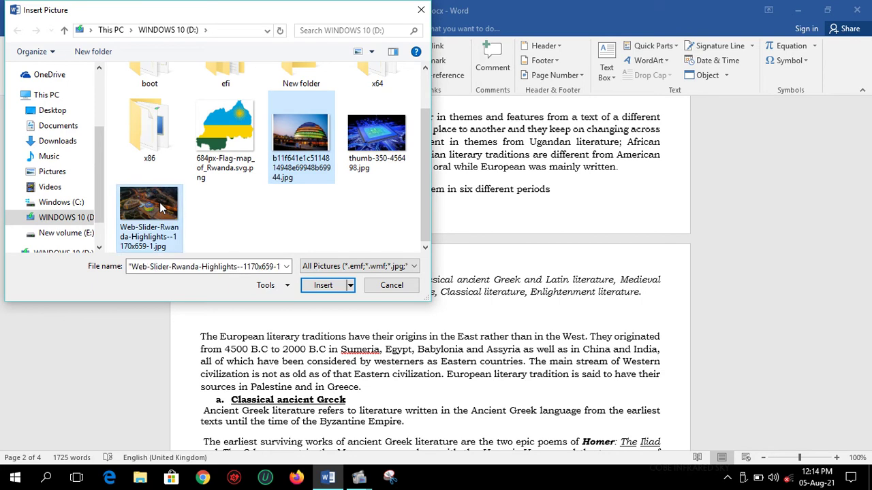
{"action": "left_click", "coordinate": [323, 286]}
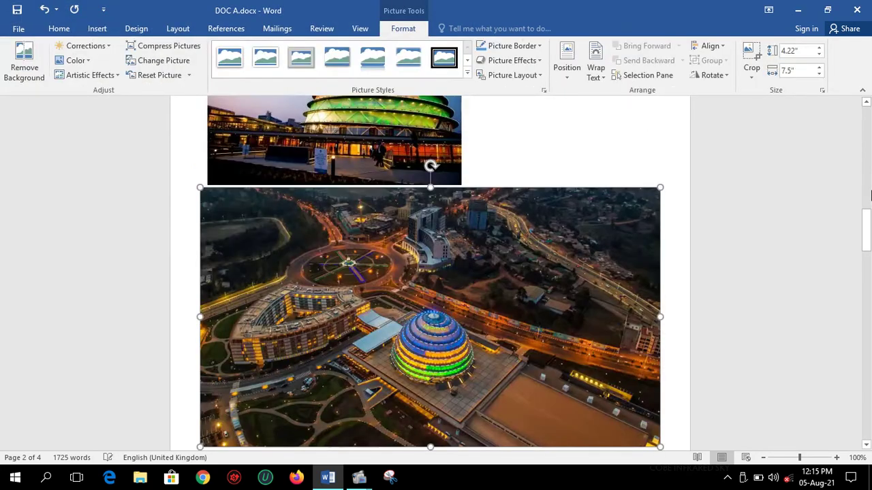
Step: Select the dome and aerial photos in turn to compare their sizes
{"action": "left_click_drag", "start_coordinate": [866, 229], "coordinate": [867, 247]}
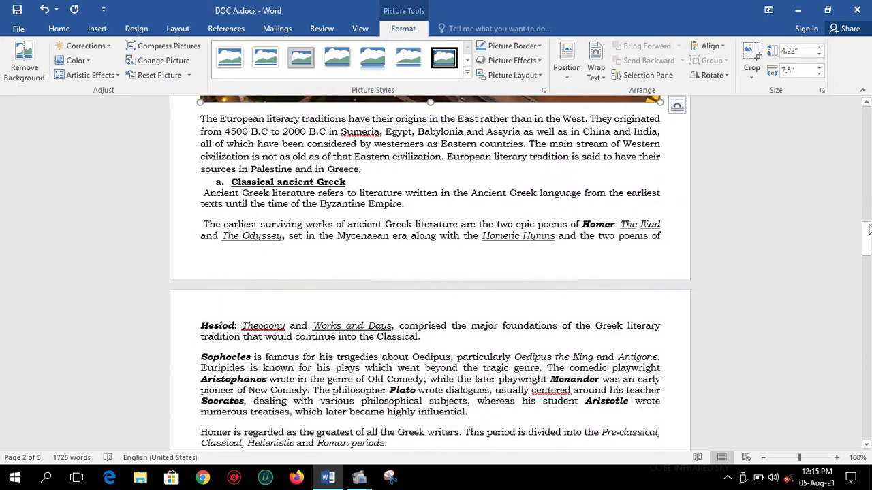
{"action": "left_click_drag", "start_coordinate": [867, 244], "coordinate": [866, 207]}
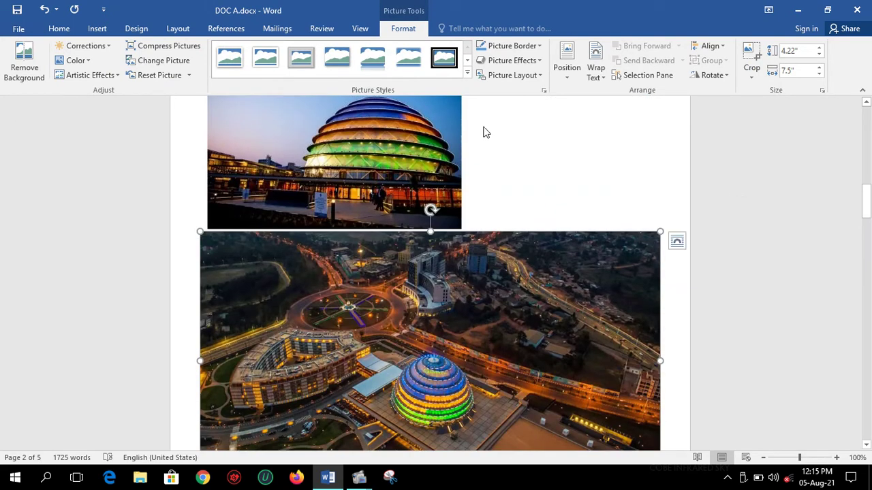
{"action": "left_click", "coordinate": [439, 165]}
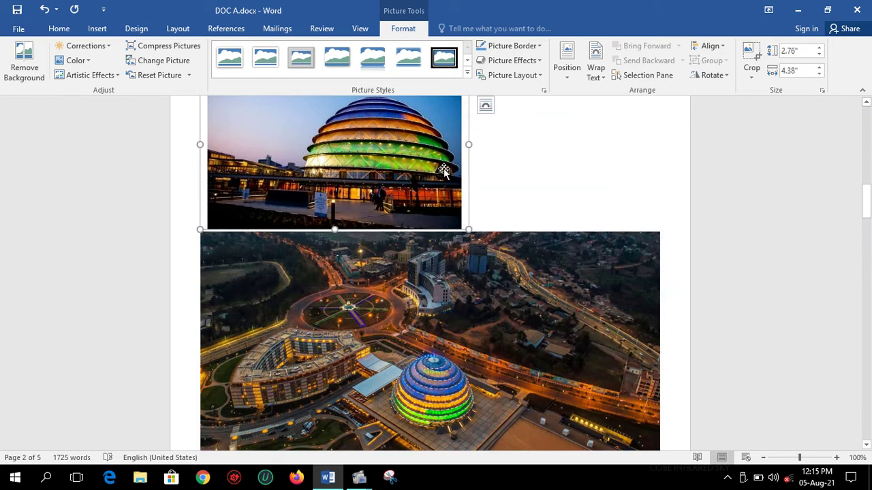
{"action": "left_click", "coordinate": [500, 297]}
{"action": "left_click", "coordinate": [396, 141]}
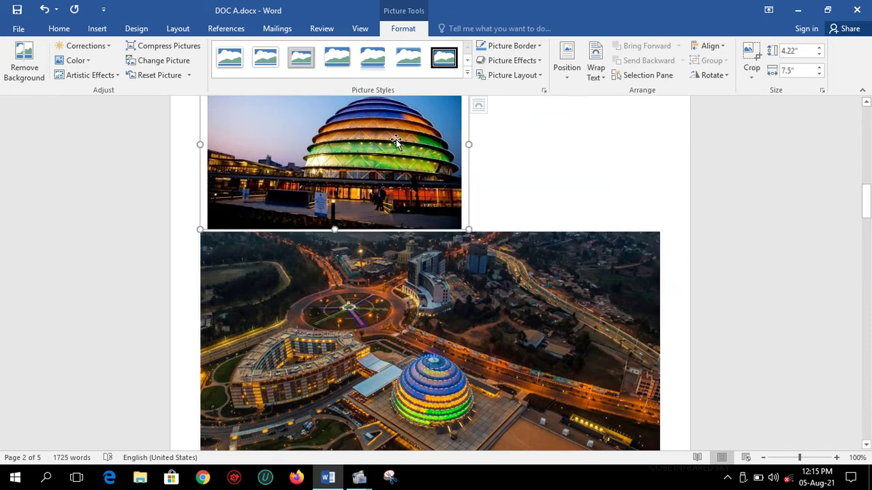
{"action": "left_click", "coordinate": [638, 249]}
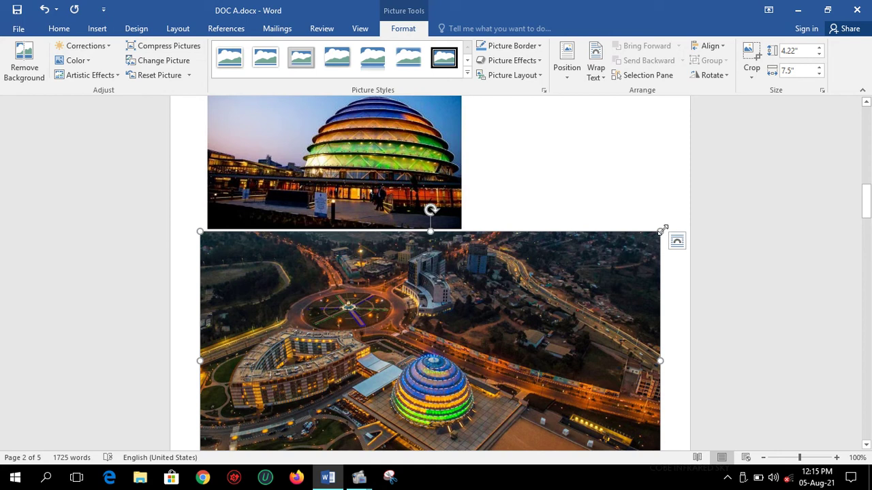
Step: Shrink the aerial photo to about 3.12" x 4.36", matching the dome photo's width
{"action": "mouse_move", "coordinate": [661, 231]}
{"action": "left_mouse_down"}
{"action": "mouse_move", "coordinate": [563, 275]}
{"action": "mouse_move", "coordinate": [528, 275]}
{"action": "left_mouse_up"}
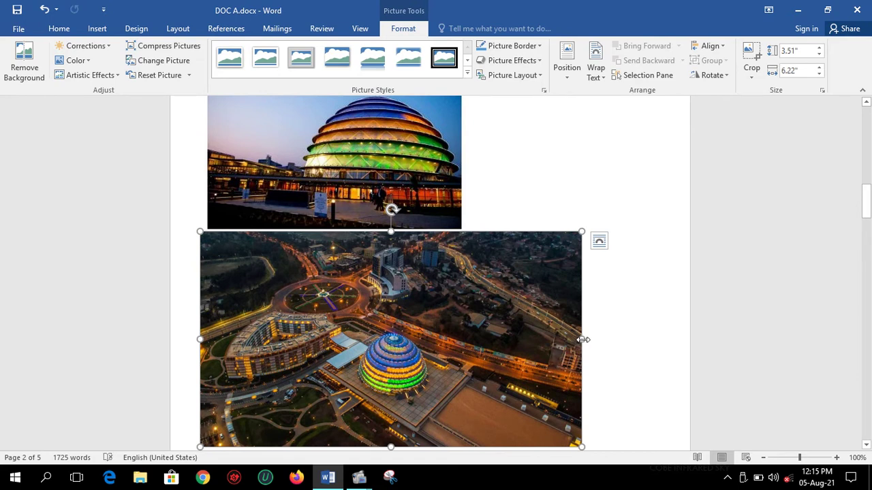
{"action": "left_click_drag", "start_coordinate": [583, 340], "coordinate": [469, 328]}
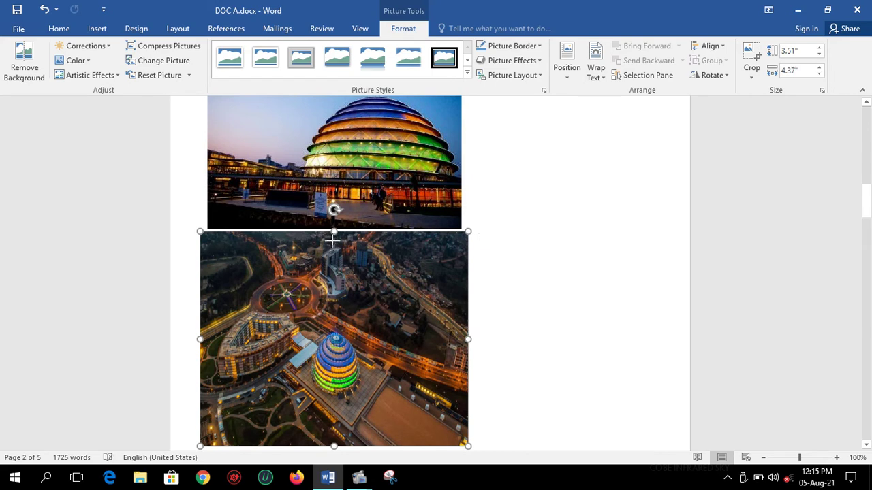
{"action": "left_click_drag", "start_coordinate": [334, 232], "coordinate": [334, 255]}
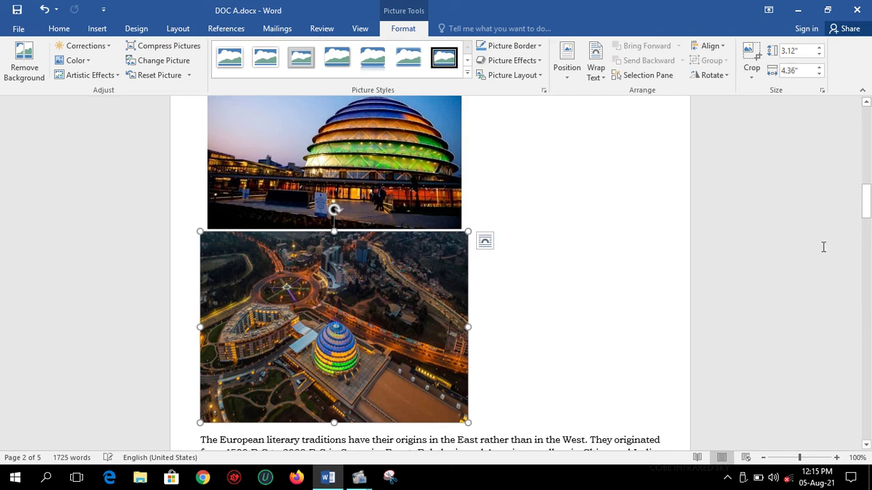
{"action": "left_click_drag", "start_coordinate": [868, 211], "coordinate": [868, 204]}
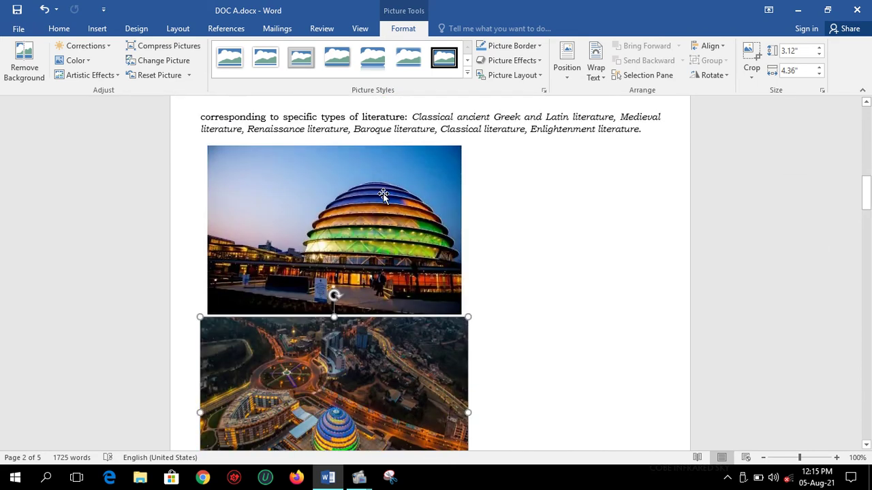
{"action": "left_click", "coordinate": [384, 233]}
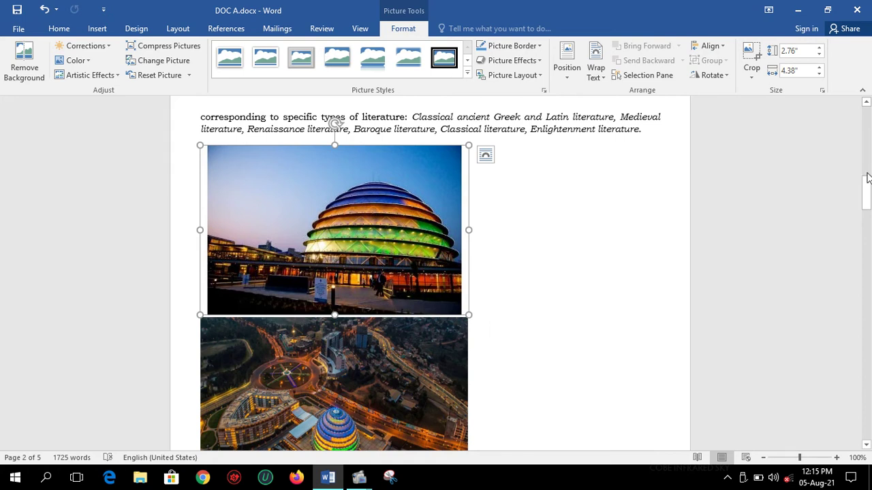
{"action": "left_click_drag", "start_coordinate": [866, 178], "coordinate": [866, 170]}
{"action": "left_click_drag", "start_coordinate": [867, 167], "coordinate": [867, 199]}
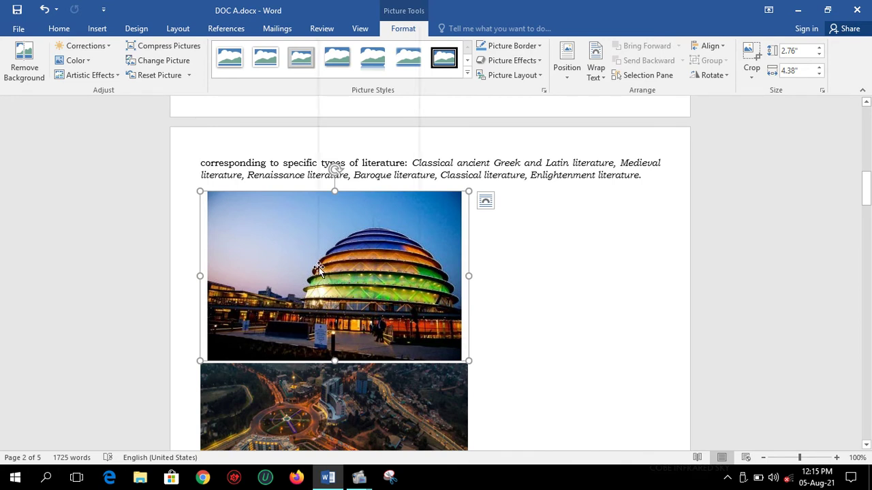
Step: Cut the dome photo and paste it into a new paragraph after 'elements of Western civilization.'
{"action": "right_click", "coordinate": [319, 269]}
{"action": "left_click", "coordinate": [361, 34]}
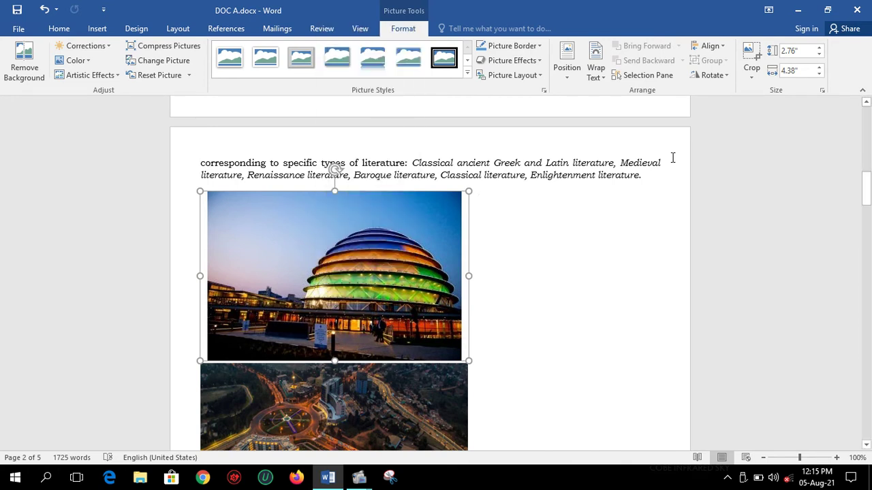
{"action": "left_click_drag", "start_coordinate": [867, 212], "coordinate": [868, 177]}
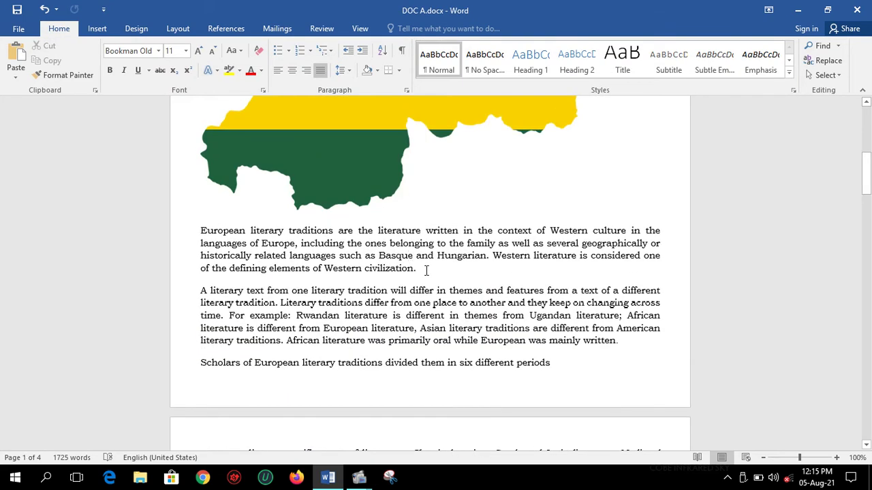
{"action": "key", "text": "Return"}
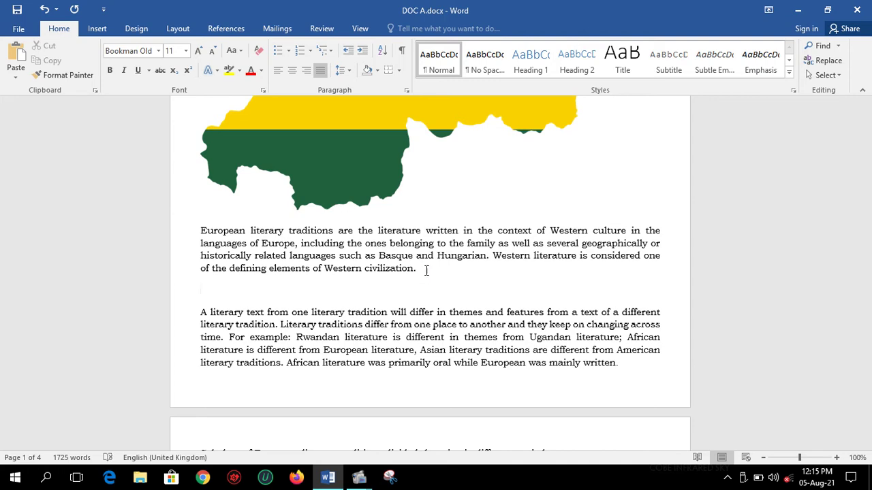
{"action": "key", "text": "ctrl+v"}
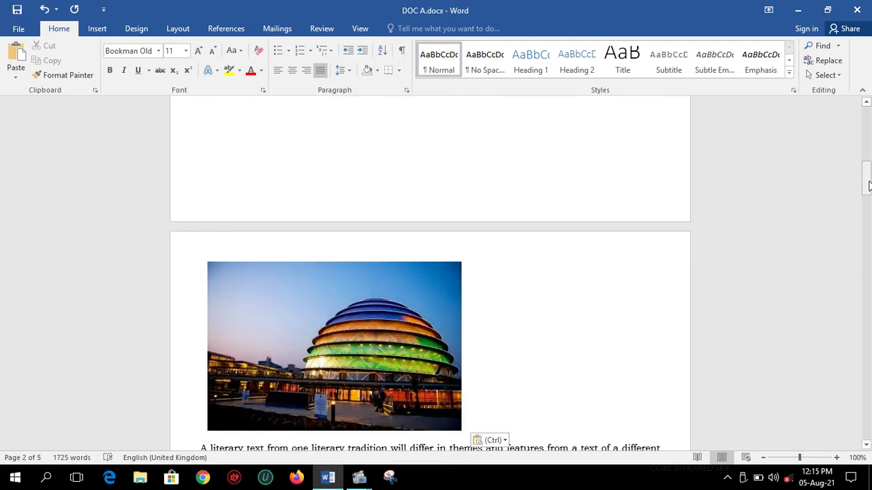
{"action": "left_click_drag", "start_coordinate": [867, 185], "coordinate": [868, 128]}
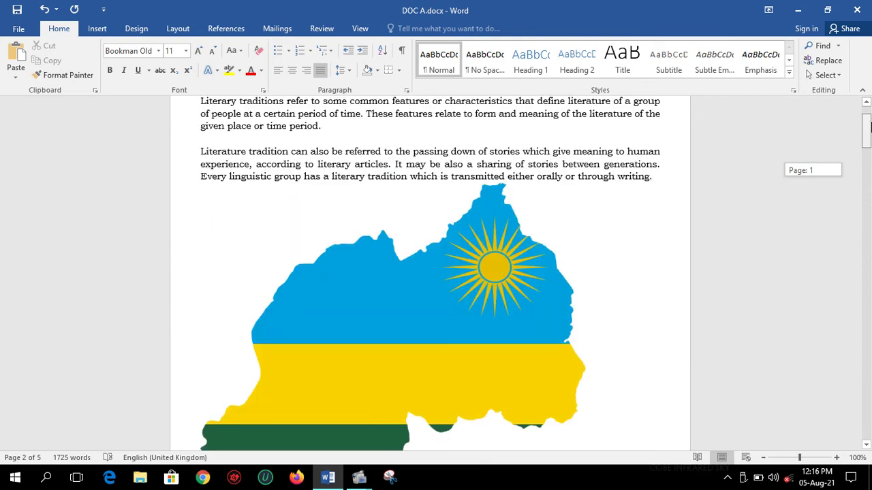
{"action": "left_click", "coordinate": [403, 324]}
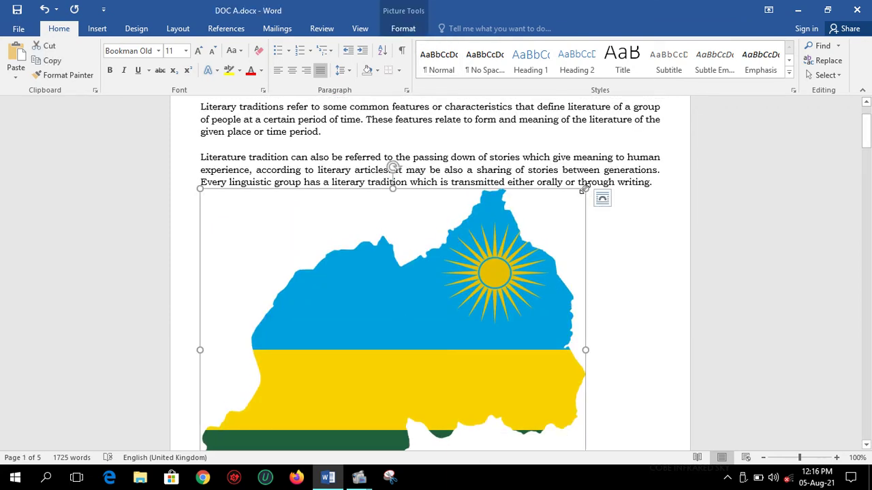
Step: Shrink the Rwanda flag map from its corner to about half the text width
{"action": "mouse_move", "coordinate": [585, 189]}
{"action": "left_mouse_down"}
{"action": "mouse_move", "coordinate": [449, 247]}
{"action": "mouse_move", "coordinate": [422, 233]}
{"action": "left_mouse_up"}
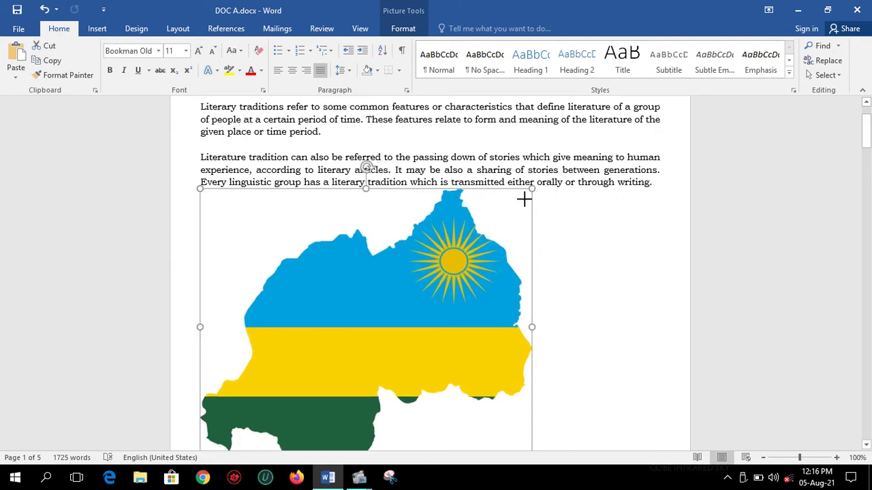
{"action": "left_click_drag", "start_coordinate": [524, 199], "coordinate": [439, 253]}
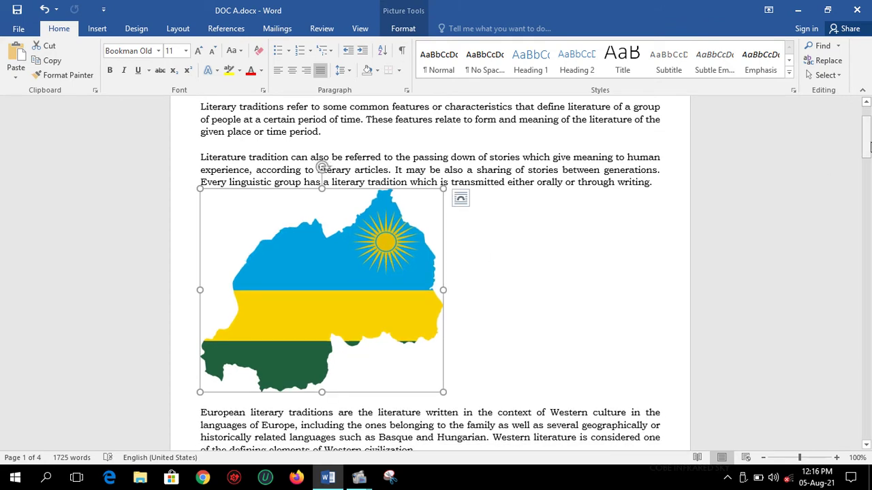
{"action": "mouse_move", "coordinate": [870, 146]}
{"action": "left_mouse_down"}
{"action": "mouse_move", "coordinate": [869, 114]}
{"action": "mouse_move", "coordinate": [864, 223]}
{"action": "left_mouse_up"}
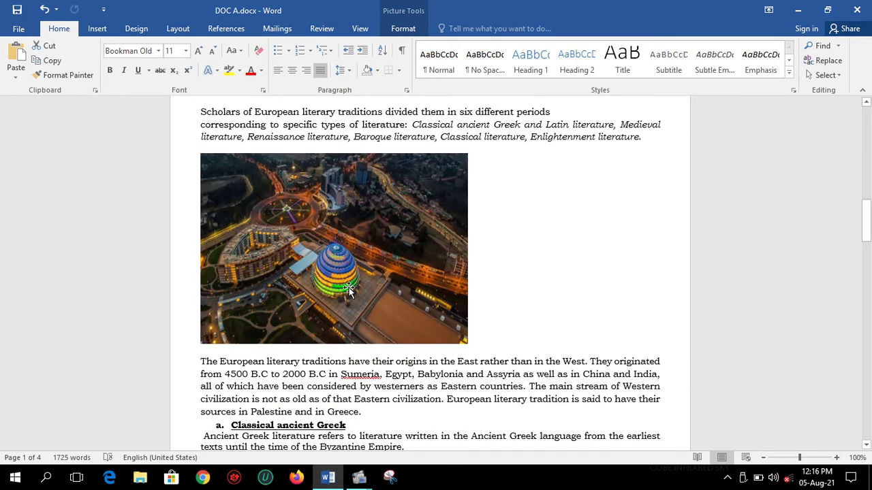
Step: Cut the aerial Kigali photo and paste it into a new paragraph after 'given place or time period.'
{"action": "left_click", "coordinate": [348, 289]}
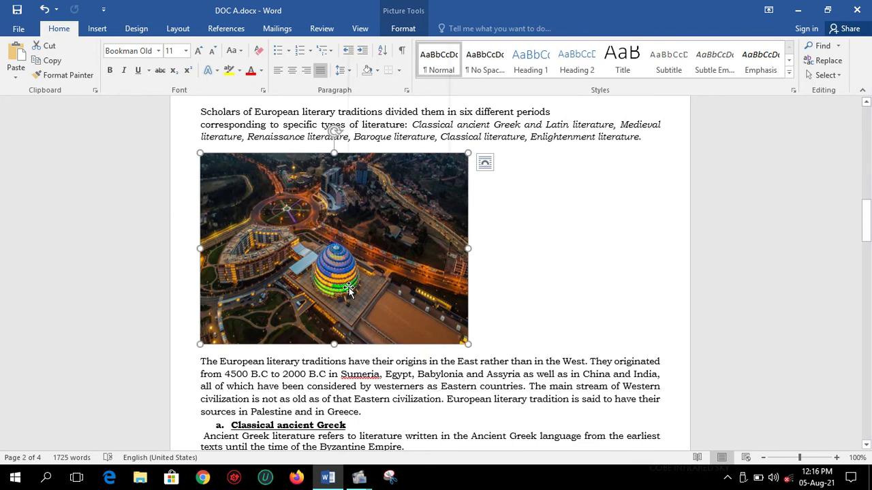
{"action": "right_click", "coordinate": [348, 289]}
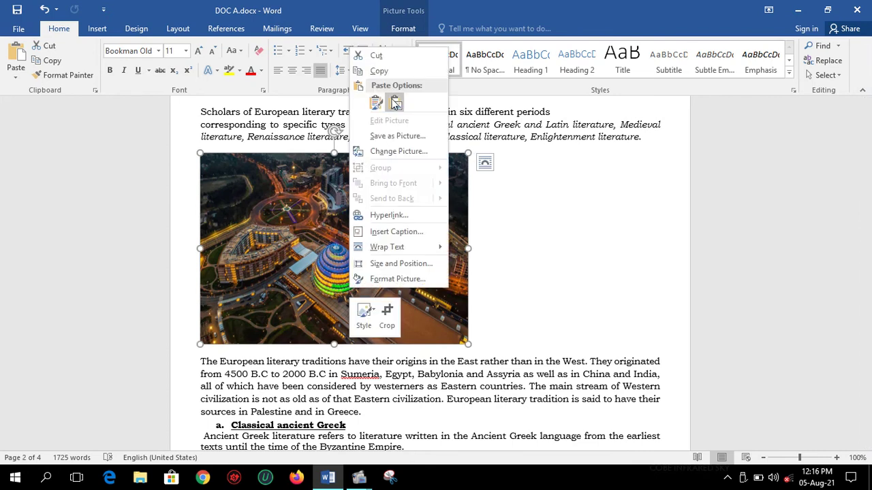
{"action": "left_click", "coordinate": [391, 60]}
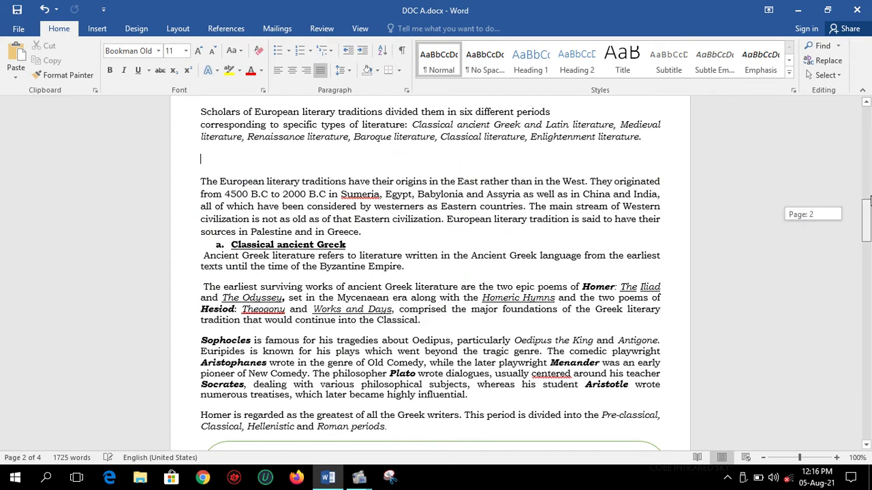
{"action": "left_click_drag", "start_coordinate": [870, 198], "coordinate": [869, 117]}
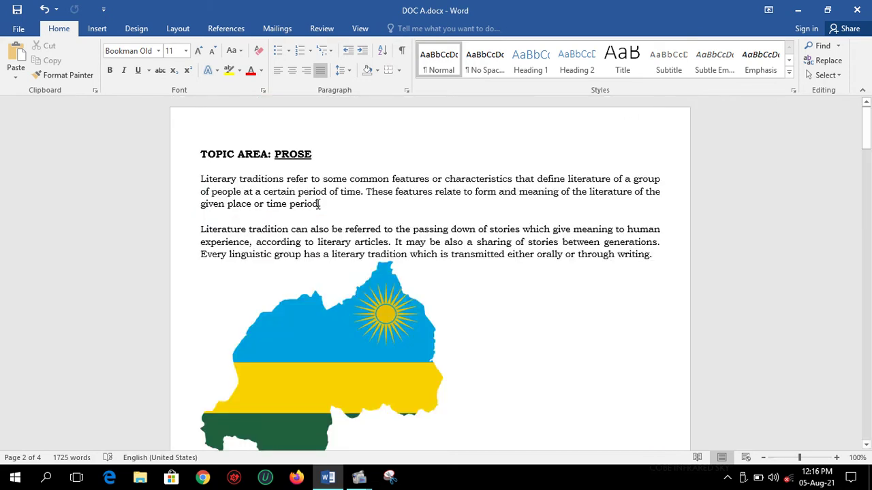
{"action": "left_click", "coordinate": [338, 201]}
{"action": "key", "text": "Return"}
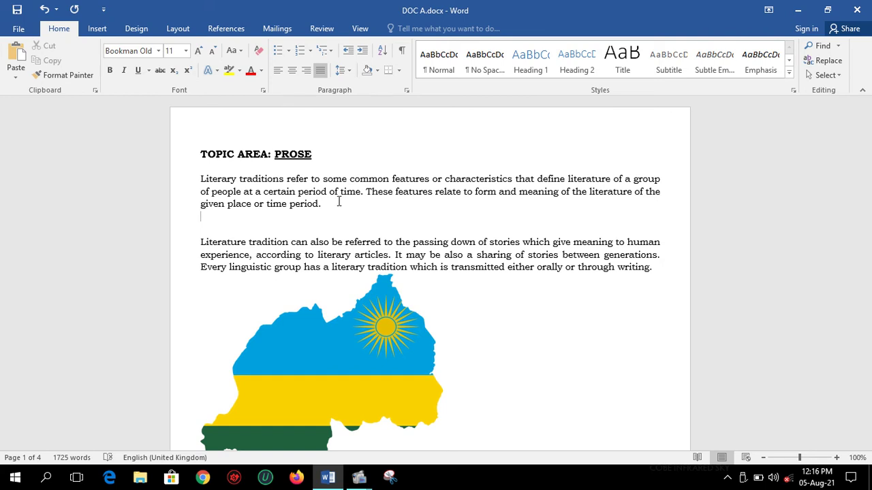
{"action": "key", "text": "ctrl+v"}
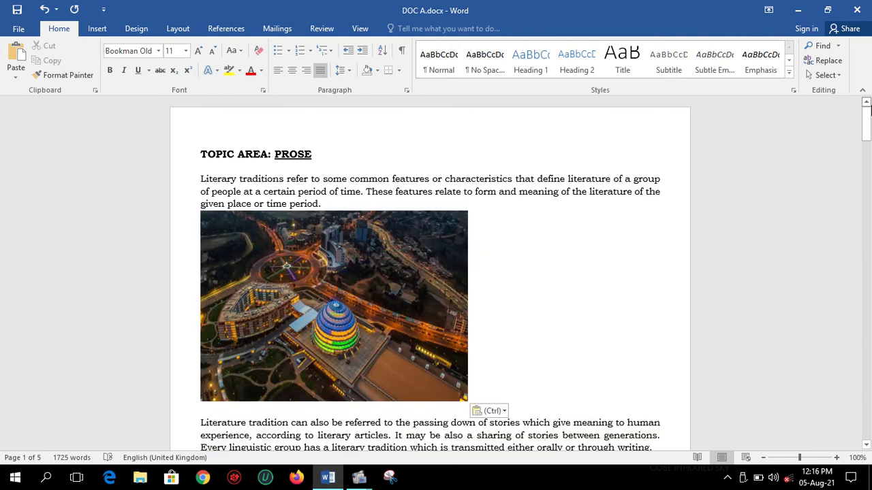
{"action": "mouse_move", "coordinate": [868, 116]}
{"action": "left_mouse_down"}
{"action": "mouse_move", "coordinate": [870, 204]}
{"action": "mouse_move", "coordinate": [869, 158]}
{"action": "mouse_move", "coordinate": [867, 192]}
{"action": "left_mouse_up"}
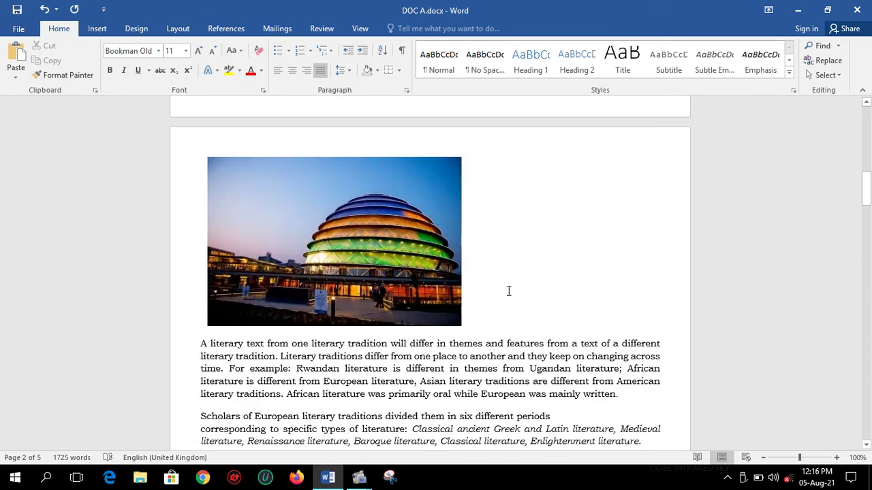
Step: Insert the circuit-chip photo thumb-350-456498.jpg from the D: drive right after the dome photo
{"action": "left_click", "coordinate": [487, 304]}
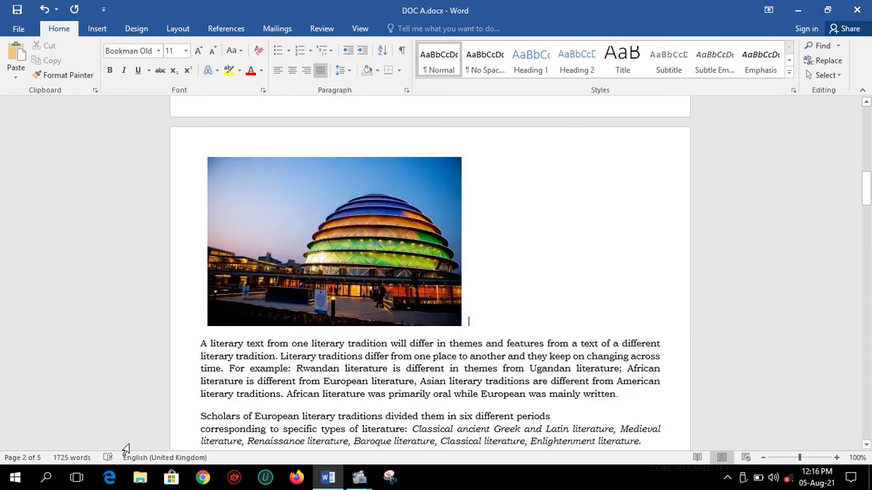
{"action": "left_click", "coordinate": [141, 481]}
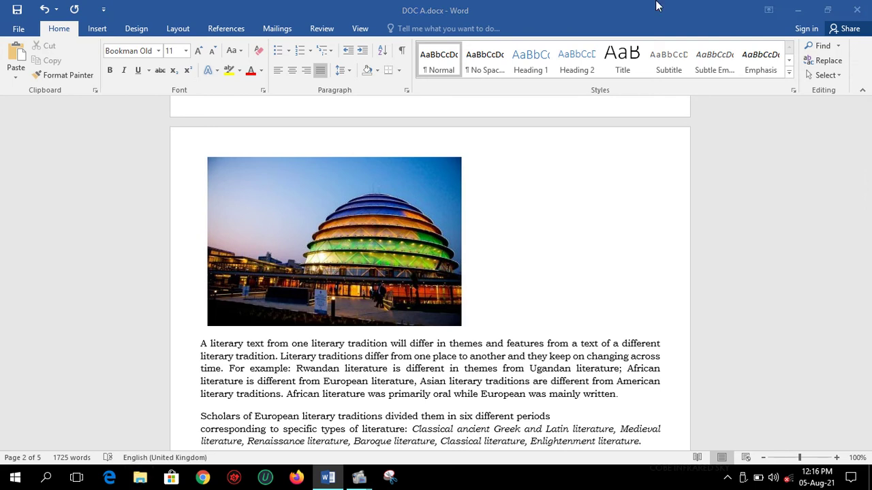
{"action": "left_click", "coordinate": [613, 344]}
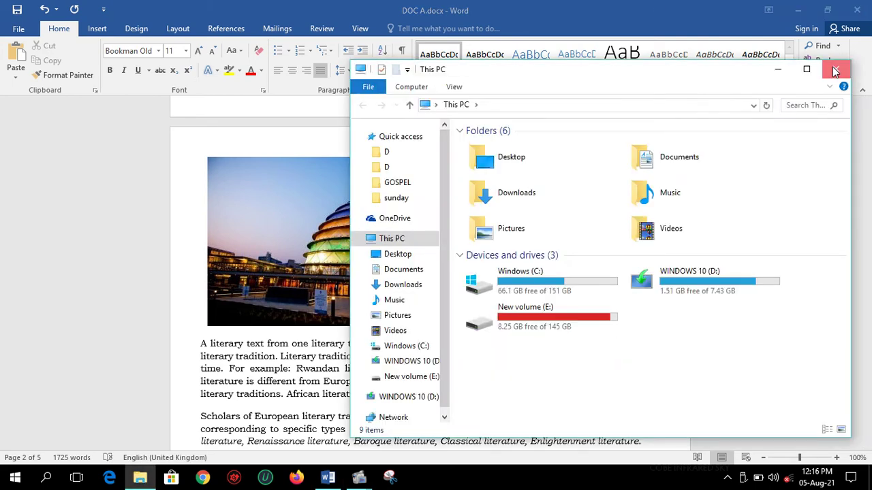
{"action": "left_click", "coordinate": [836, 68]}
{"action": "left_click", "coordinate": [98, 28]}
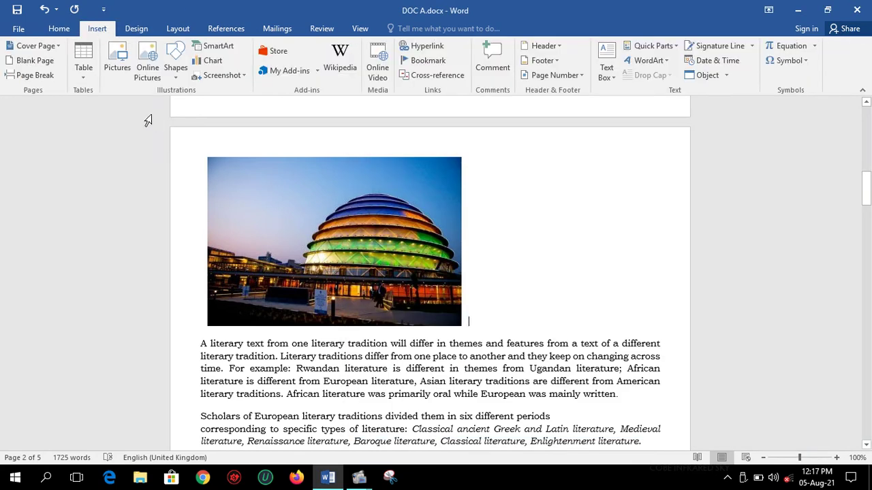
{"action": "left_click", "coordinate": [116, 60]}
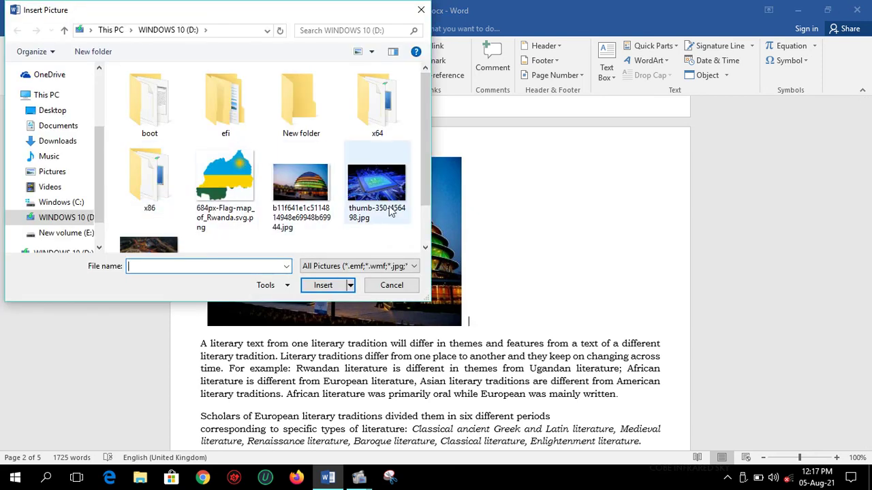
{"action": "left_click", "coordinate": [378, 208]}
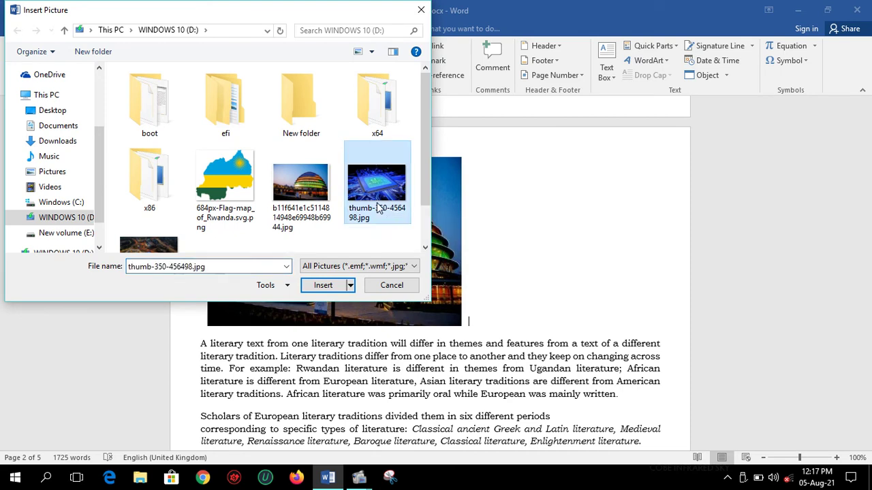
{"action": "left_click", "coordinate": [333, 285]}
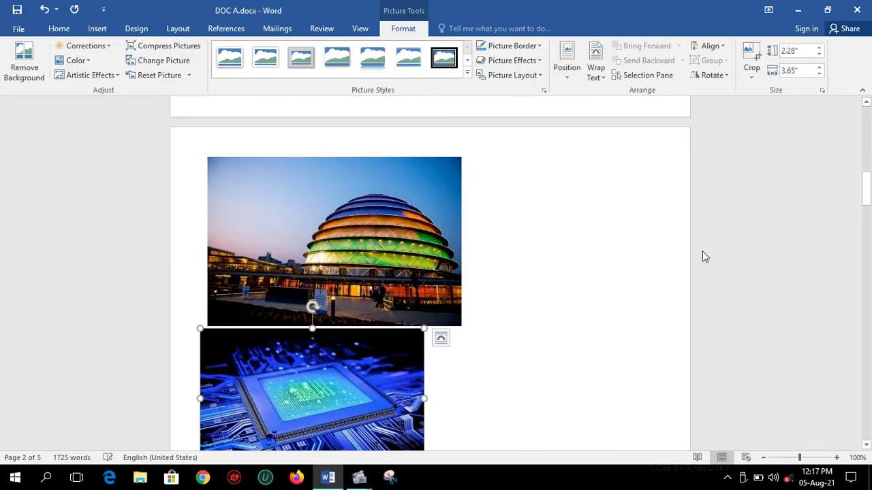
Step: Narrow the dome photo so the circuit-chip photo fits beside it on the same line
{"action": "left_click_drag", "start_coordinate": [866, 189], "coordinate": [867, 198]}
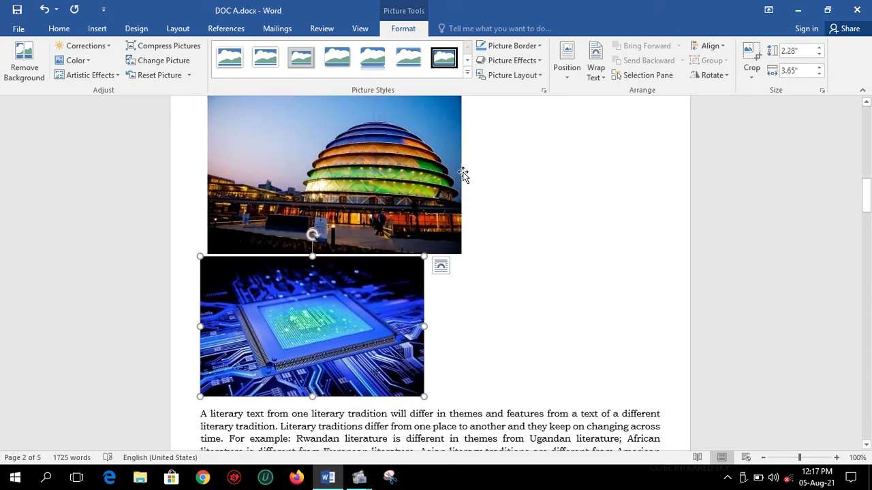
{"action": "left_click", "coordinate": [428, 178]}
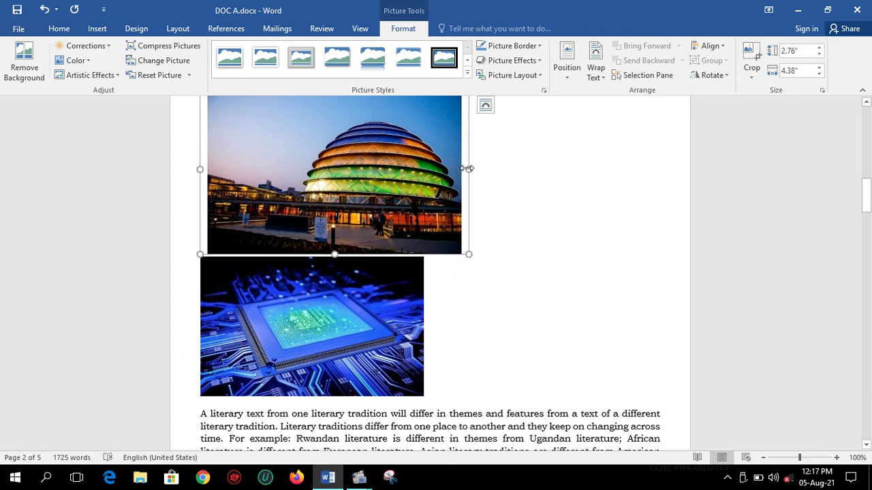
{"action": "left_click_drag", "start_coordinate": [468, 168], "coordinate": [423, 168]}
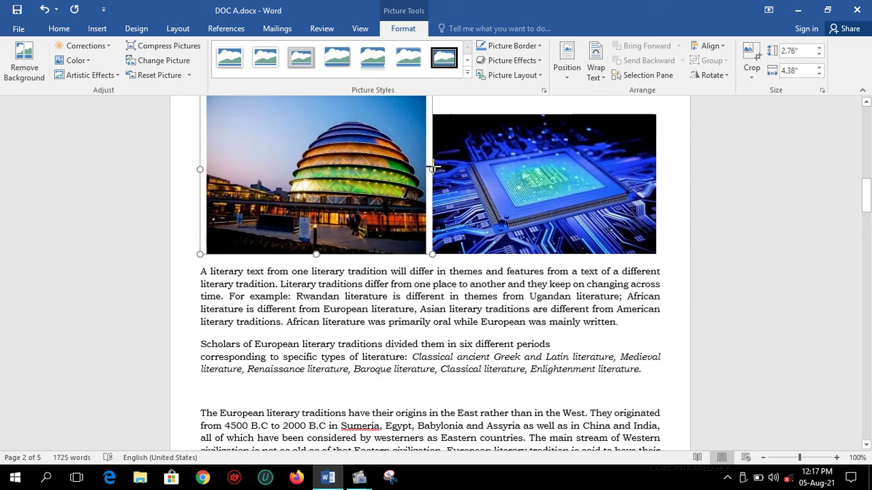
{"action": "mouse_move", "coordinate": [422, 168]}
{"action": "left_mouse_down"}
{"action": "mouse_move", "coordinate": [443, 166]}
{"action": "mouse_move", "coordinate": [419, 168]}
{"action": "left_mouse_up"}
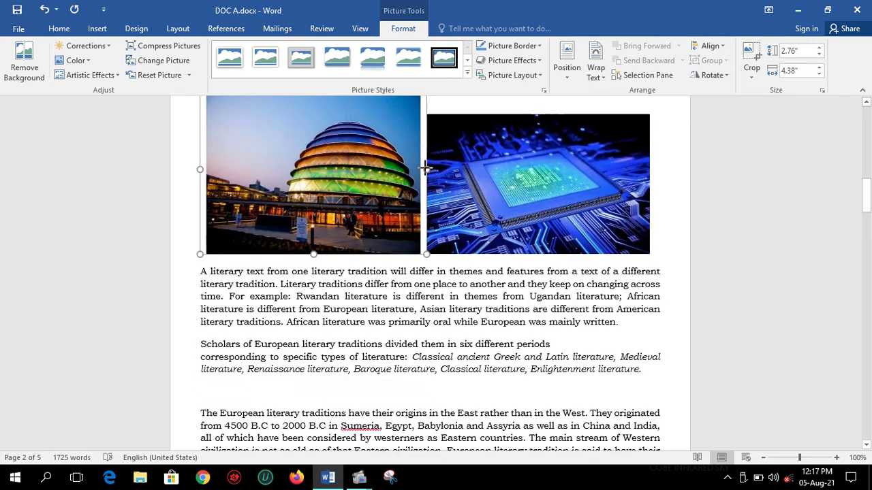
Step: Stretch the circuit-chip photo taller to 2.76" to match the dome photo's height
{"action": "left_click", "coordinate": [588, 187]}
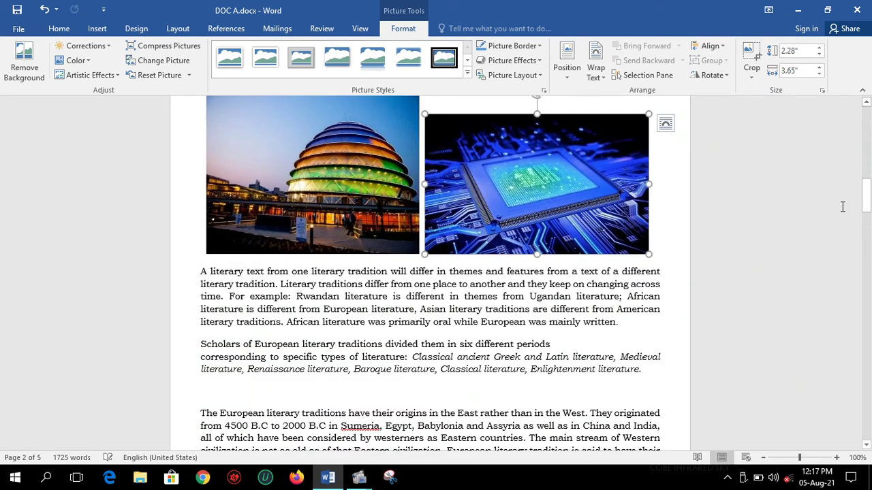
{"action": "left_click_drag", "start_coordinate": [867, 199], "coordinate": [867, 179]}
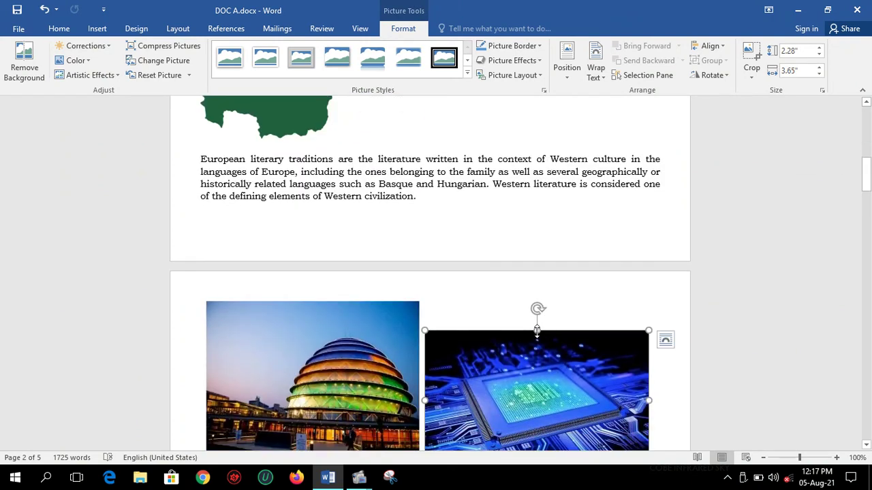
{"action": "left_click_drag", "start_coordinate": [537, 331], "coordinate": [537, 301]}
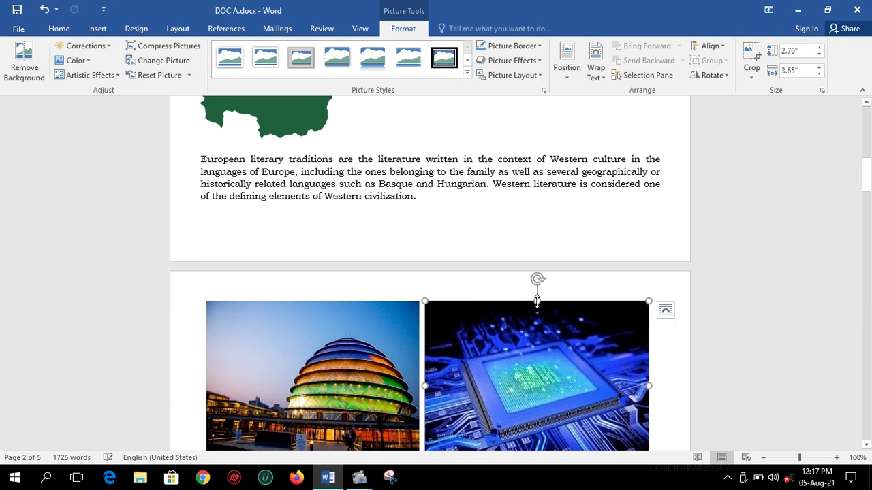
{"action": "left_click", "coordinate": [542, 197]}
{"action": "left_click_drag", "start_coordinate": [868, 179], "coordinate": [869, 118]}
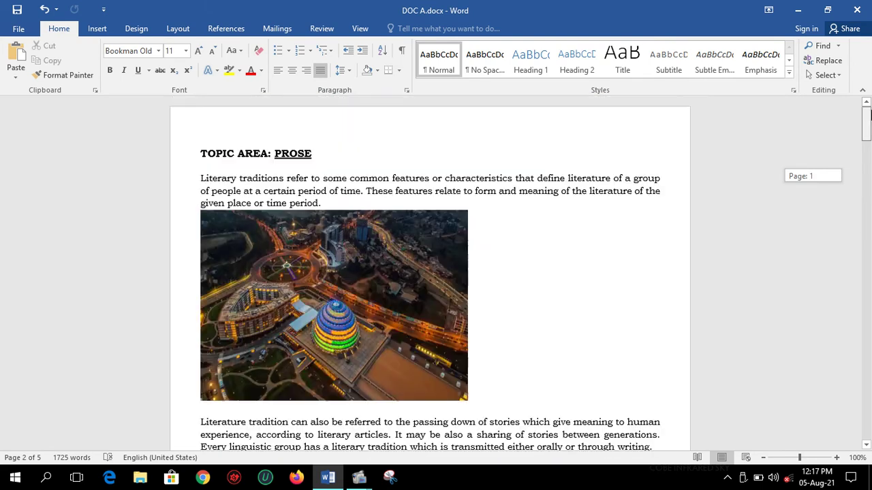
Step: Preview several picture styles on the aerial Kigali photo, then apply Drop Shadow Rectangle
{"action": "left_click", "coordinate": [310, 320]}
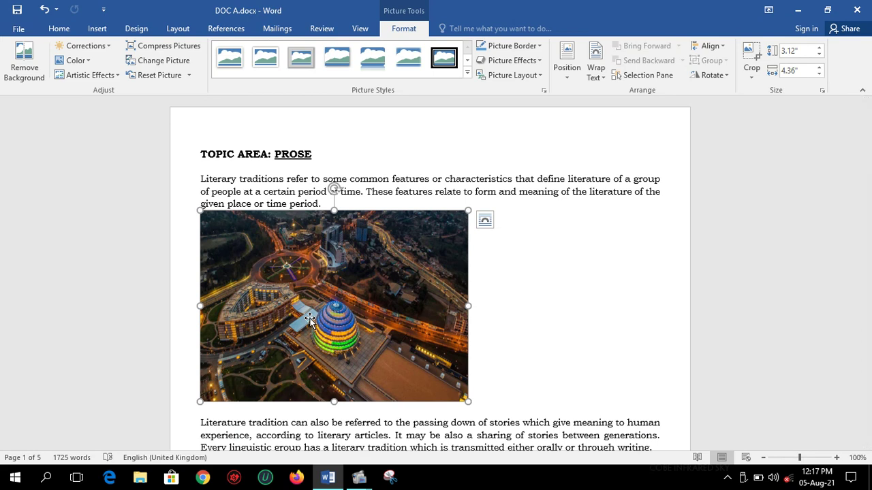
{"action": "left_click", "coordinate": [408, 60]}
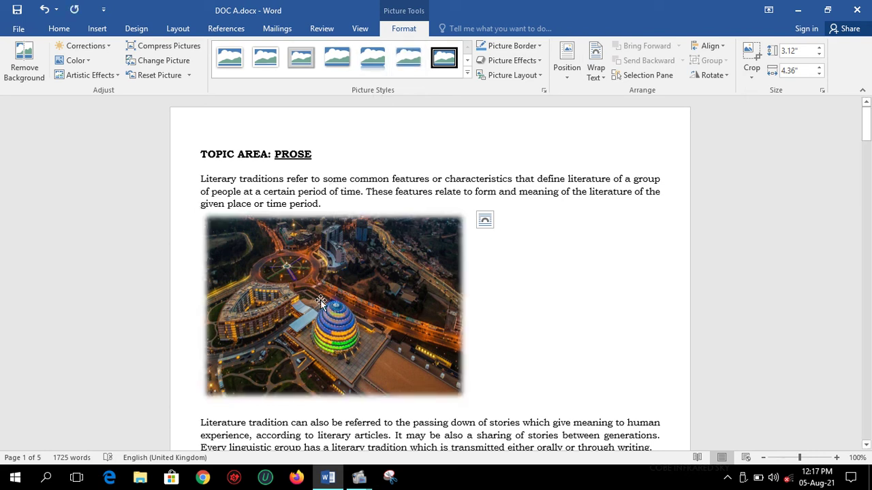
{"action": "left_click", "coordinate": [279, 354]}
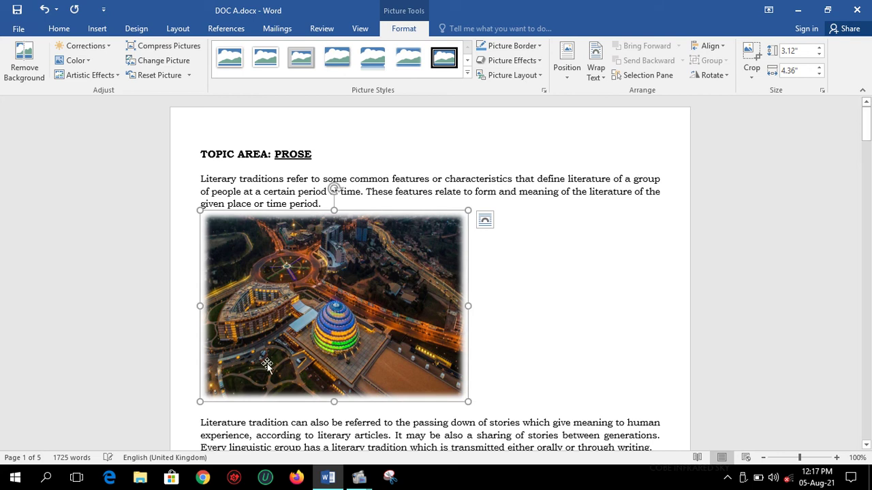
{"action": "left_click", "coordinate": [337, 62]}
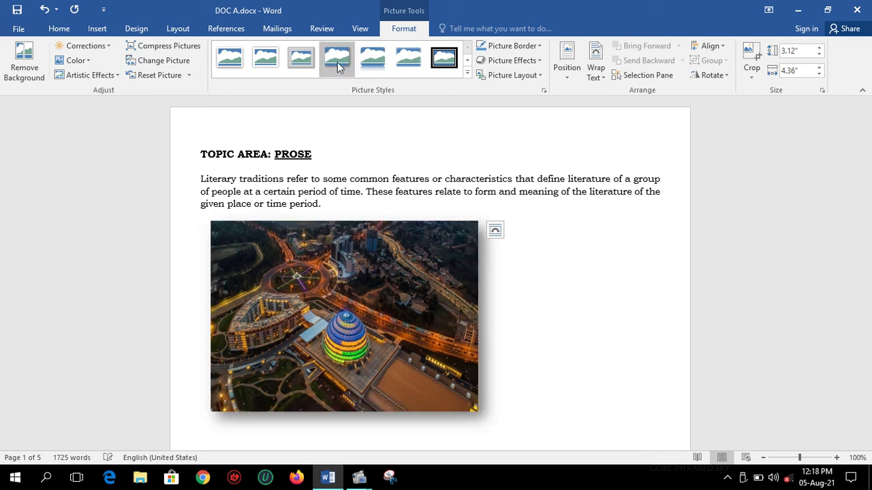
{"action": "left_click", "coordinate": [298, 68]}
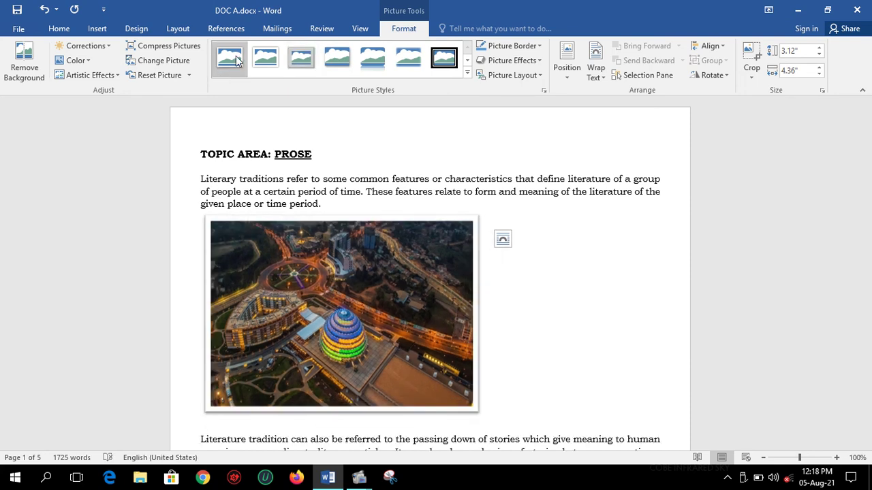
{"action": "left_click", "coordinate": [440, 73]}
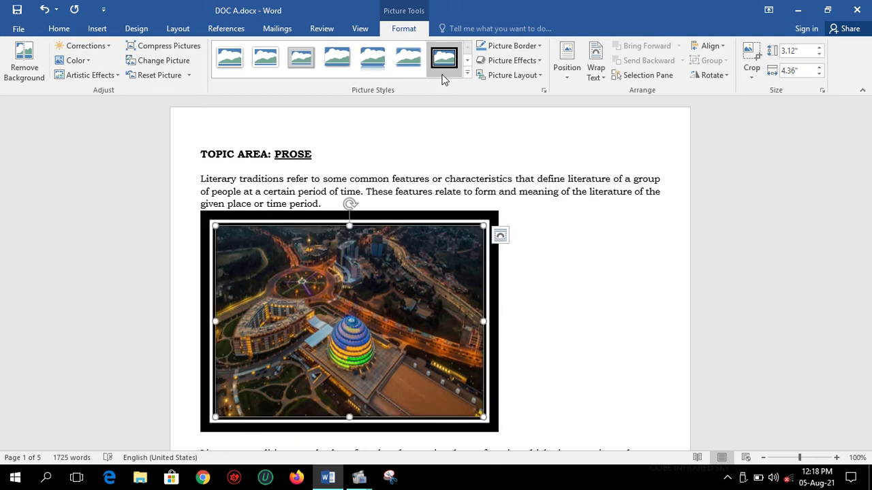
{"action": "left_click", "coordinate": [409, 65]}
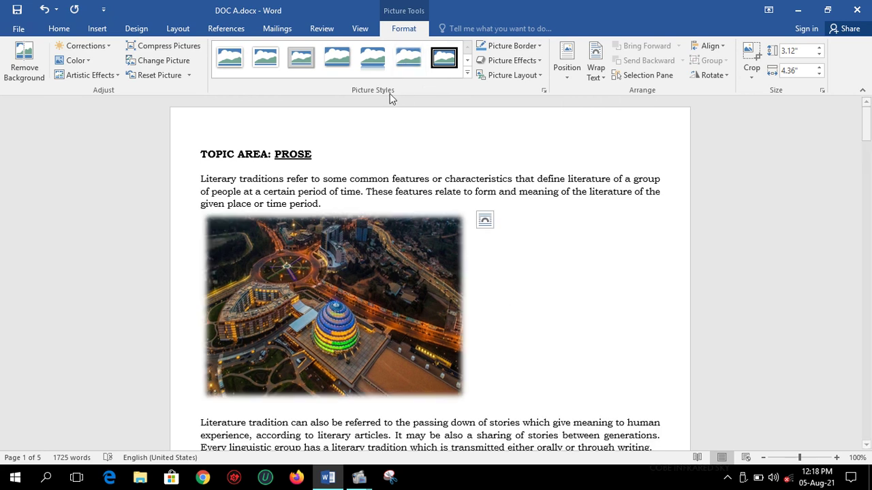
{"action": "left_click", "coordinate": [336, 60]}
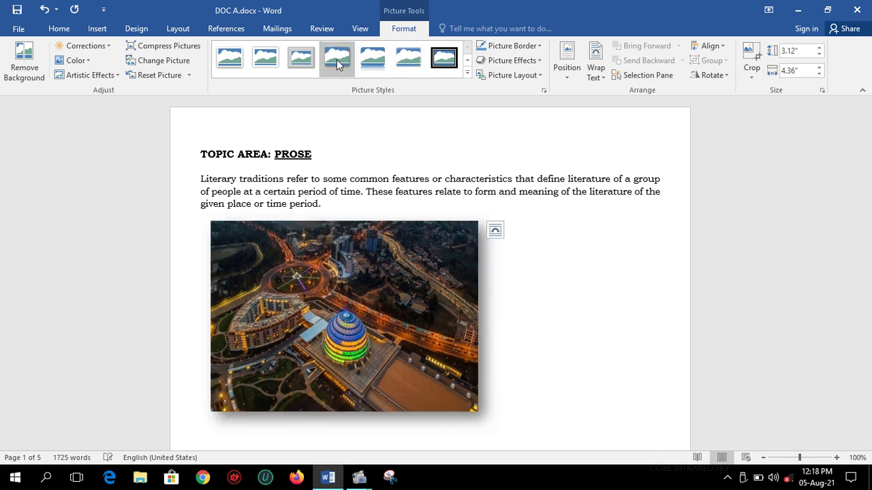
{"action": "left_click", "coordinate": [527, 284]}
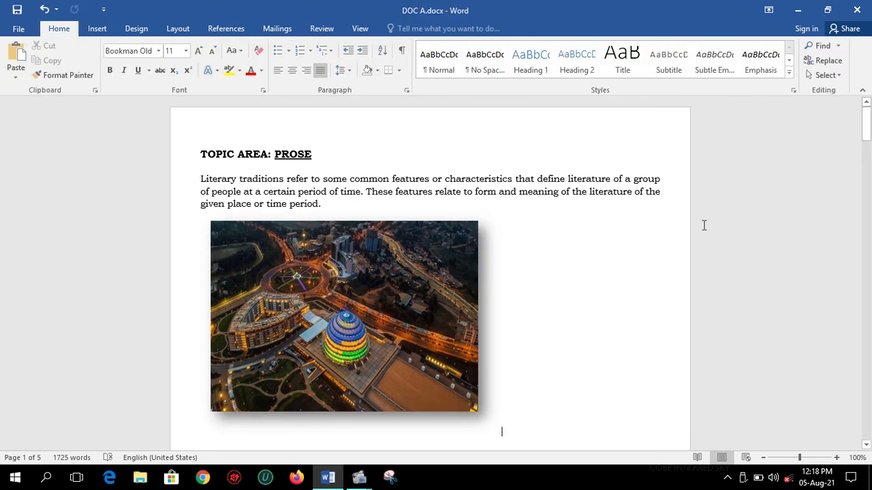
{"action": "left_click_drag", "start_coordinate": [866, 122], "coordinate": [868, 200]}
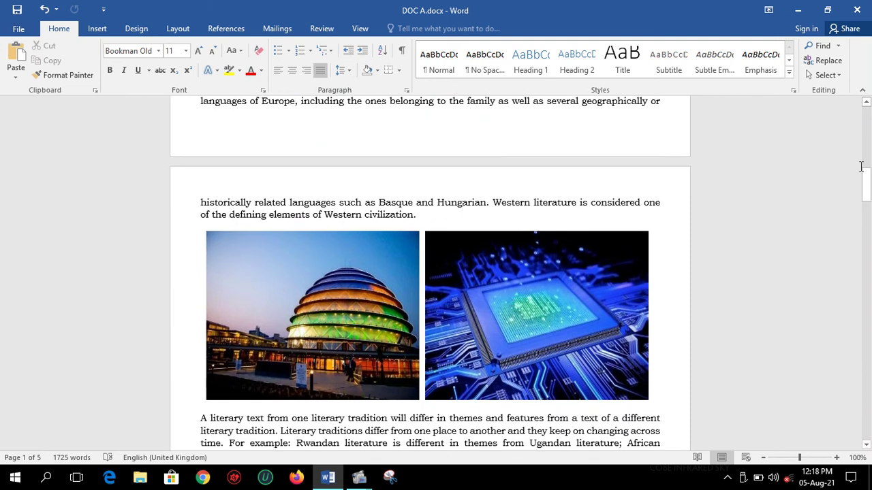
{"action": "mouse_move", "coordinate": [867, 190]}
{"action": "left_mouse_down"}
{"action": "mouse_move", "coordinate": [867, 231]}
{"action": "mouse_move", "coordinate": [867, 147]}
{"action": "mouse_move", "coordinate": [868, 157]}
{"action": "left_mouse_up"}
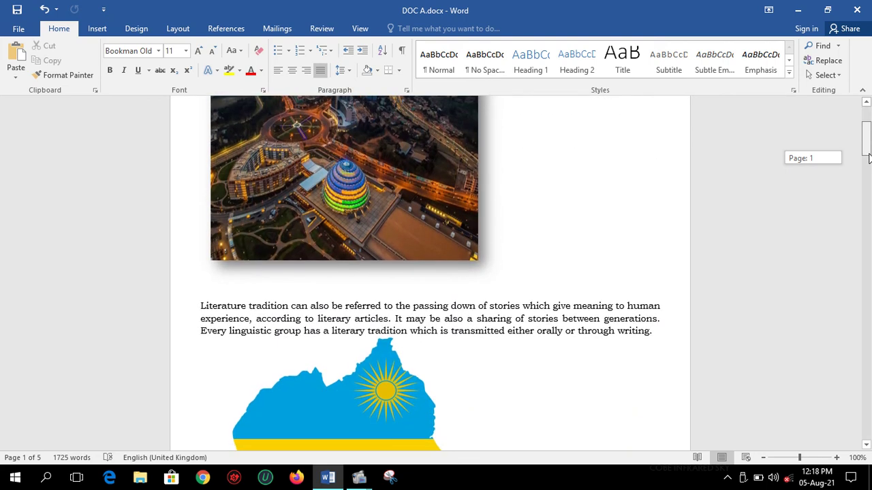
{"action": "left_click_drag", "start_coordinate": [868, 156], "coordinate": [868, 198]}
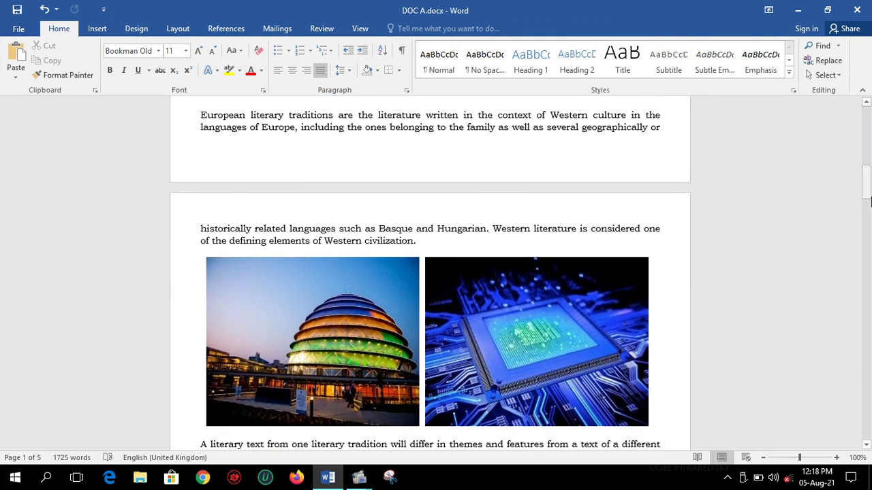